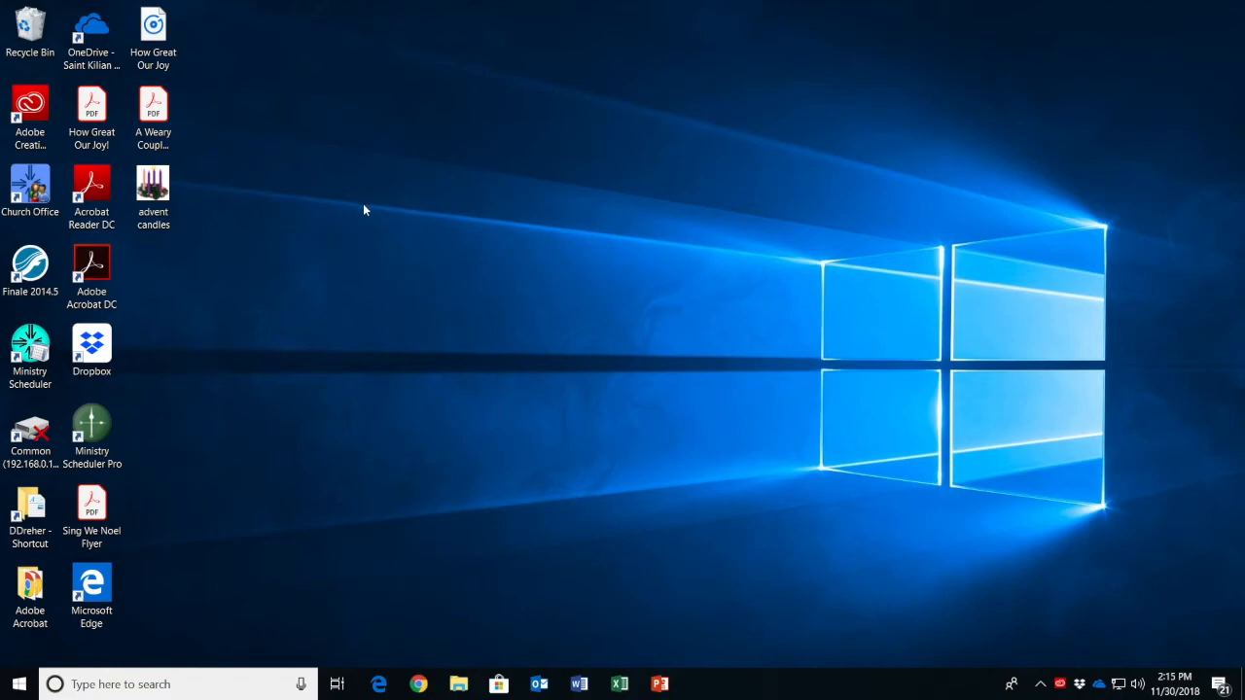
# Launch Finale and start a new document with the Setup Wizard, keeping Create New Ensemble and the default letter portrait pages
pyautogui.doubleClick(31, 271)
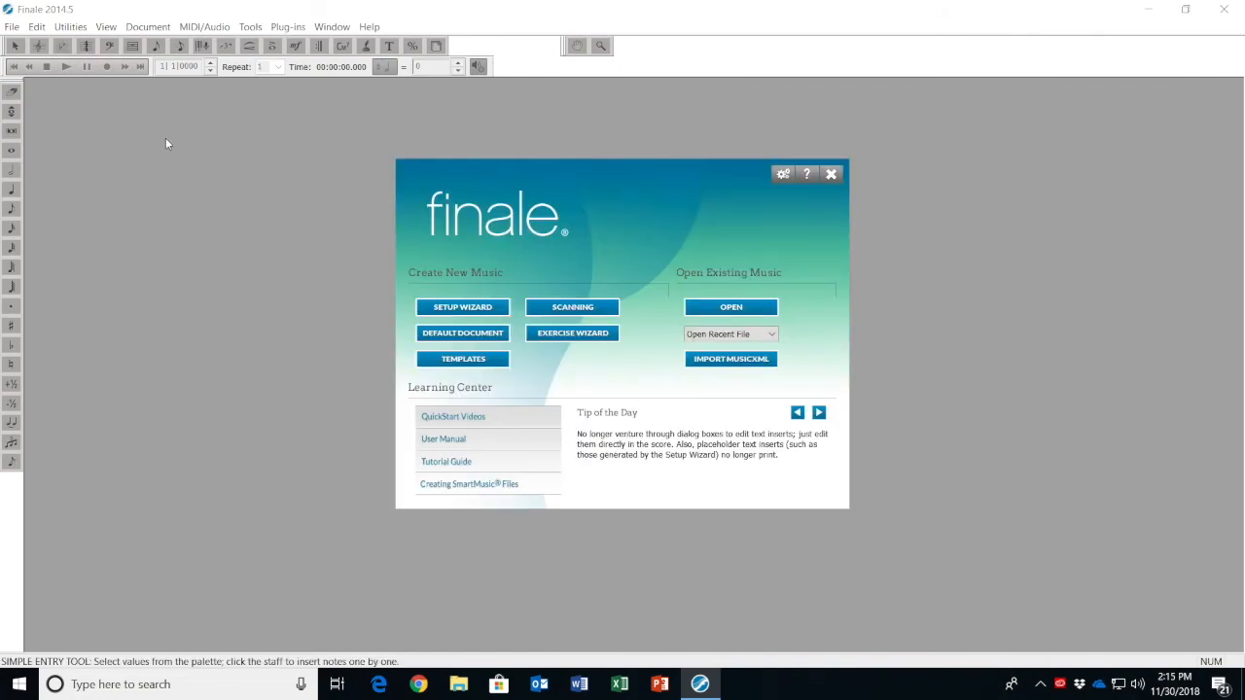
pyautogui.click(464, 310)
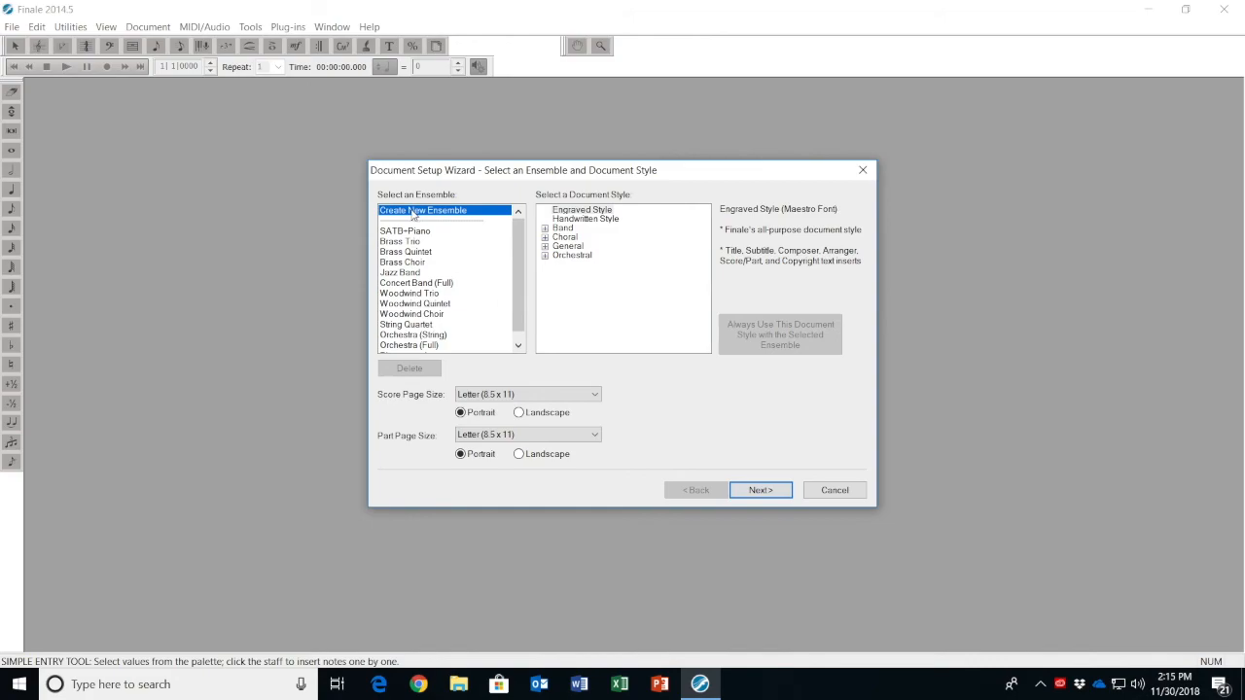
pyautogui.click(758, 491)
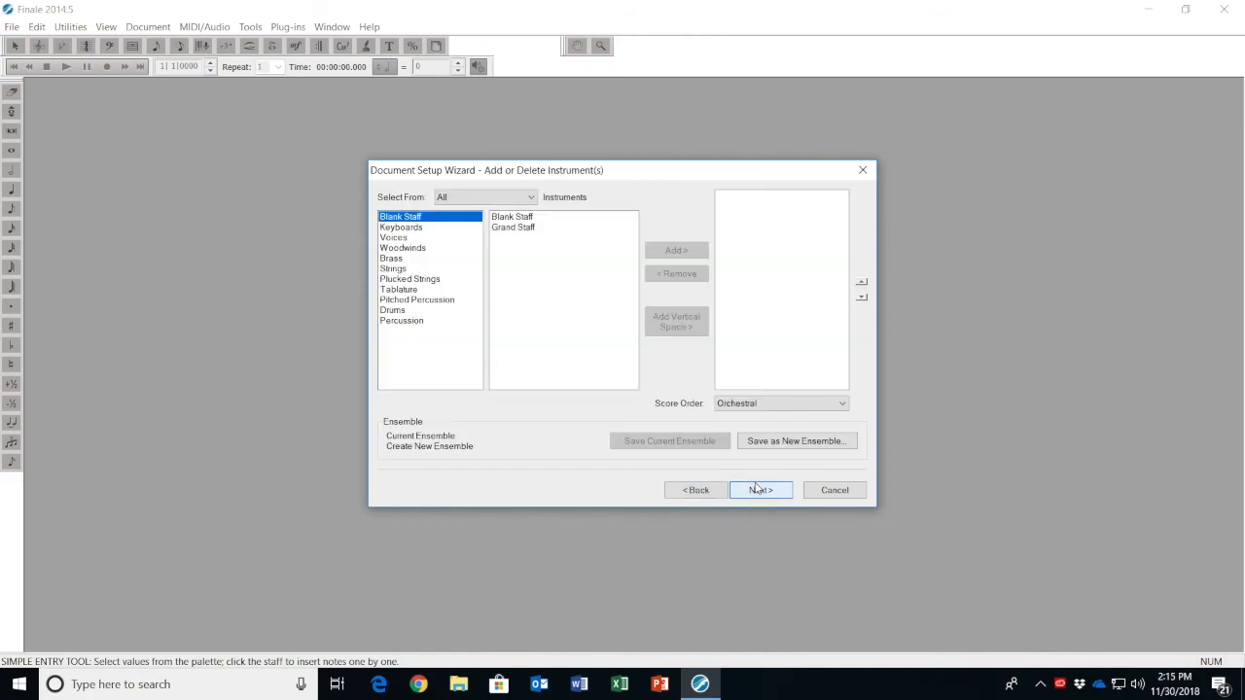
# Add a Flute from the woodwinds as the score's only instrument and continue to the score information
pyautogui.click(403, 250)
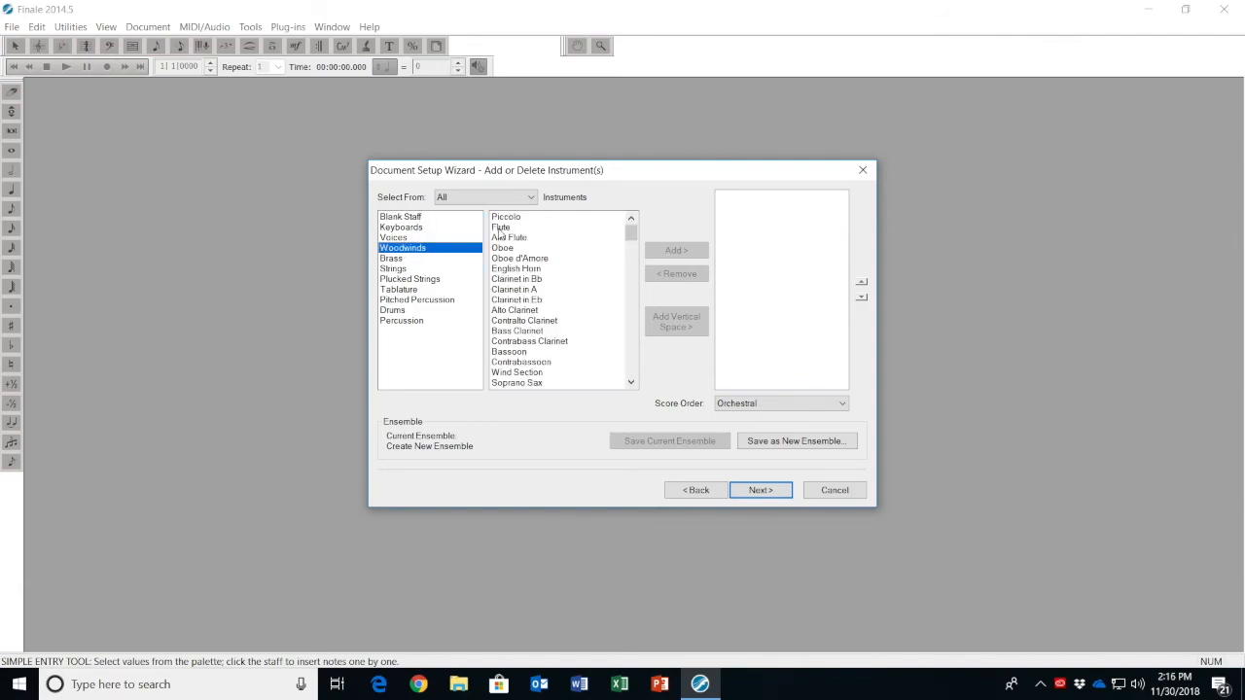
pyautogui.click(498, 230)
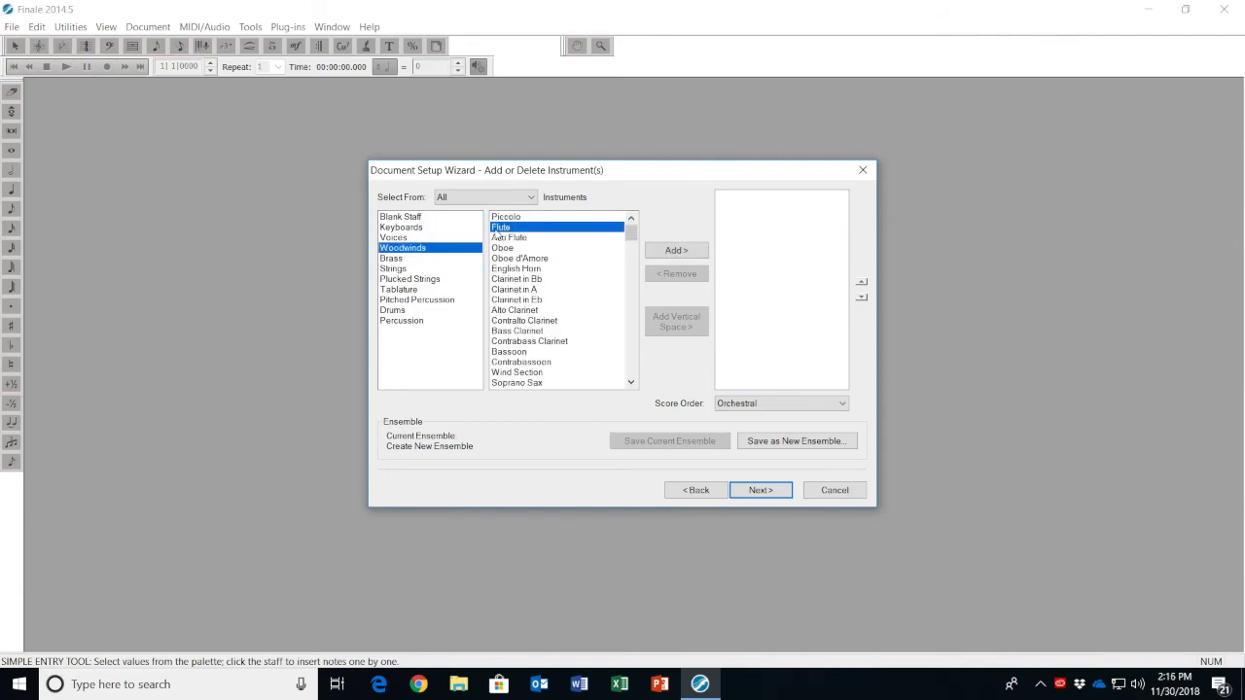
pyautogui.click(683, 250)
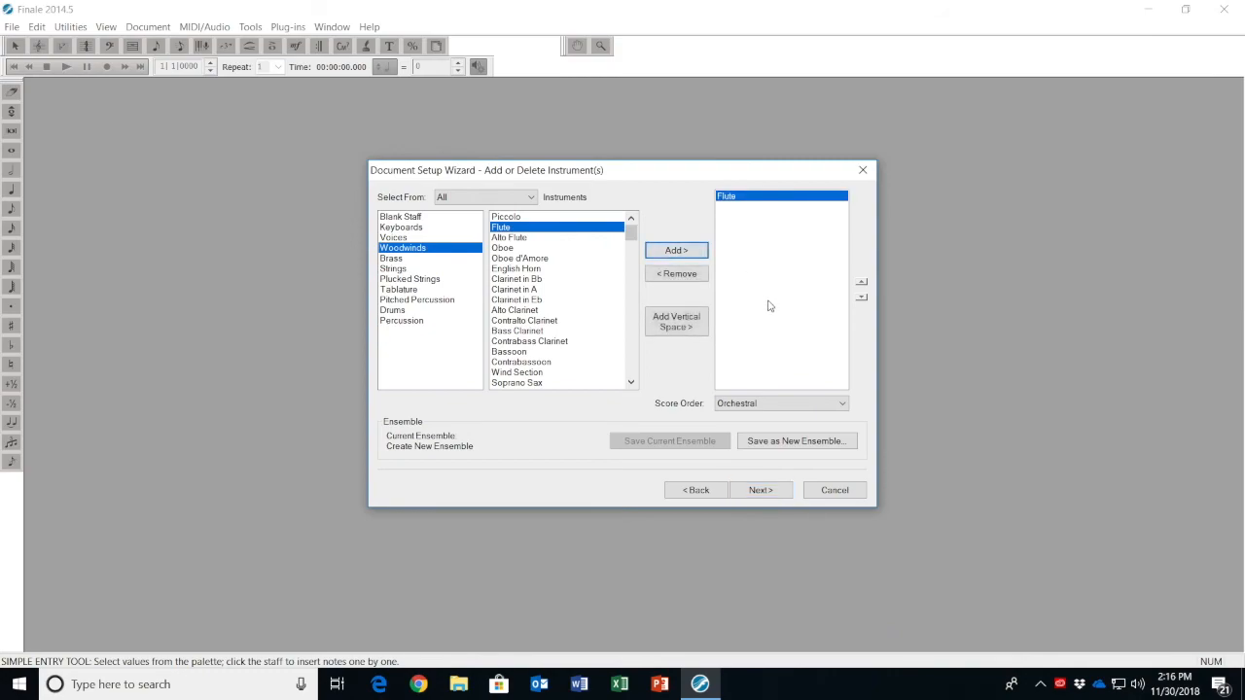
pyautogui.click(763, 492)
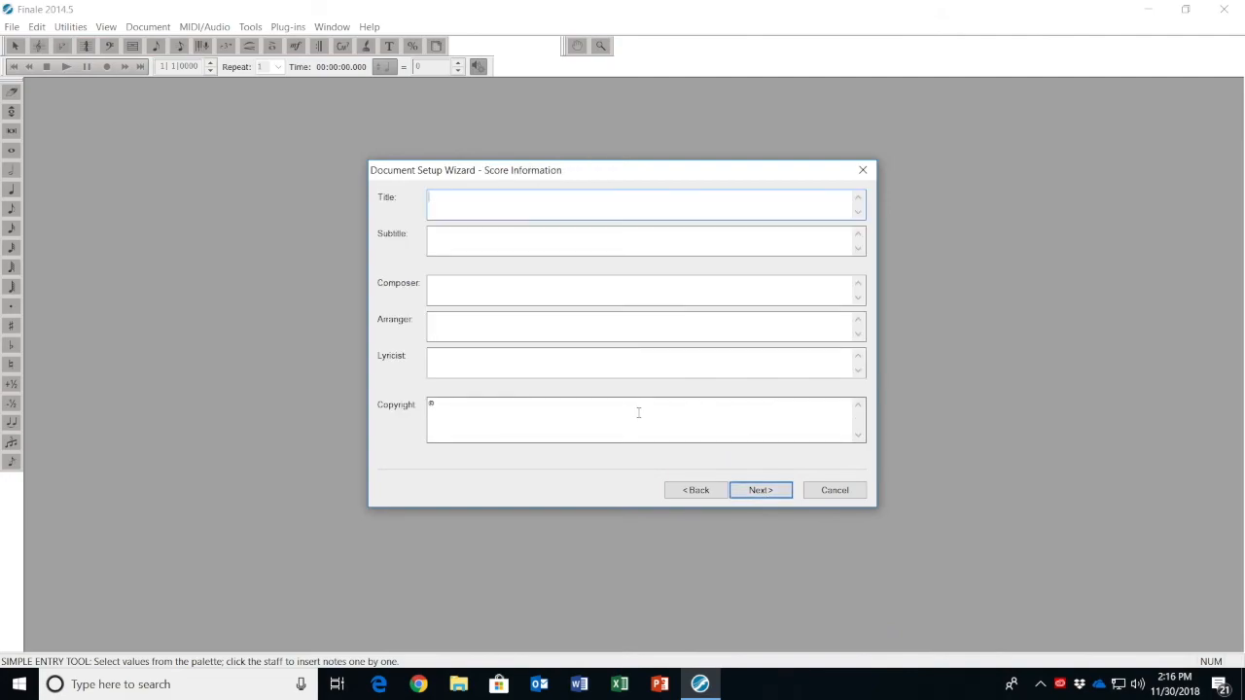
# Title the score "flute test", set the concert key signature to G Major and create the document
pyautogui.click(756, 491)
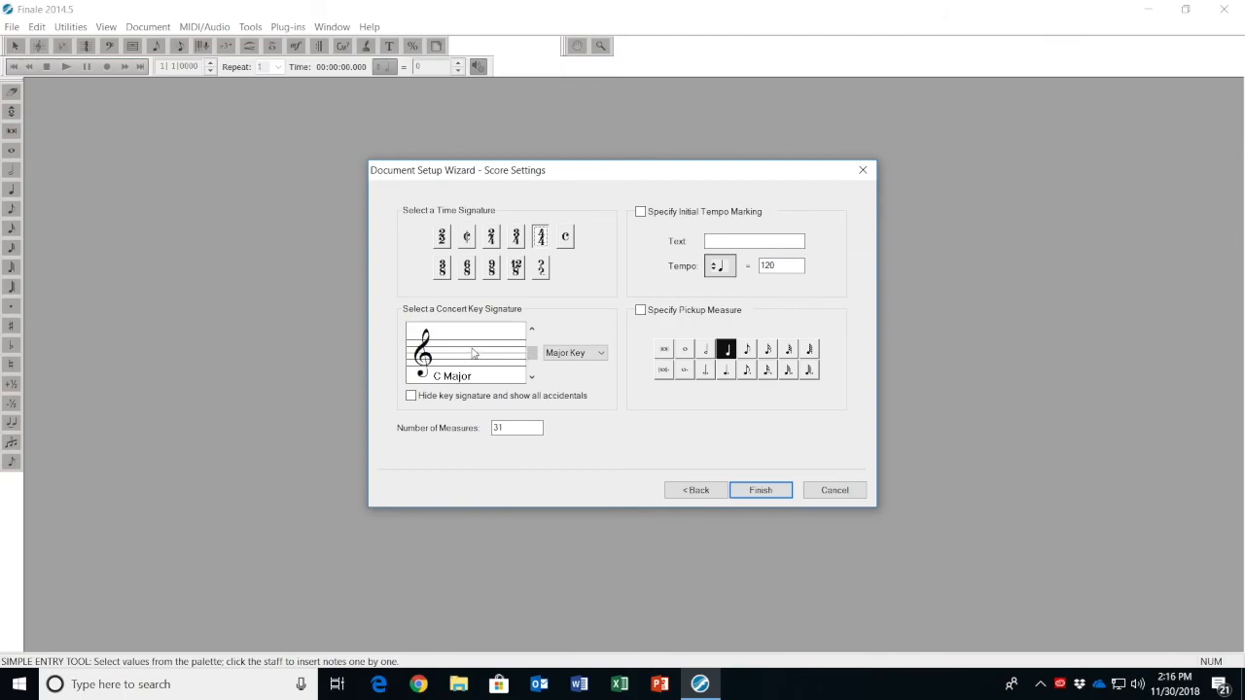
pyautogui.click(533, 333)
pyautogui.click(760, 491)
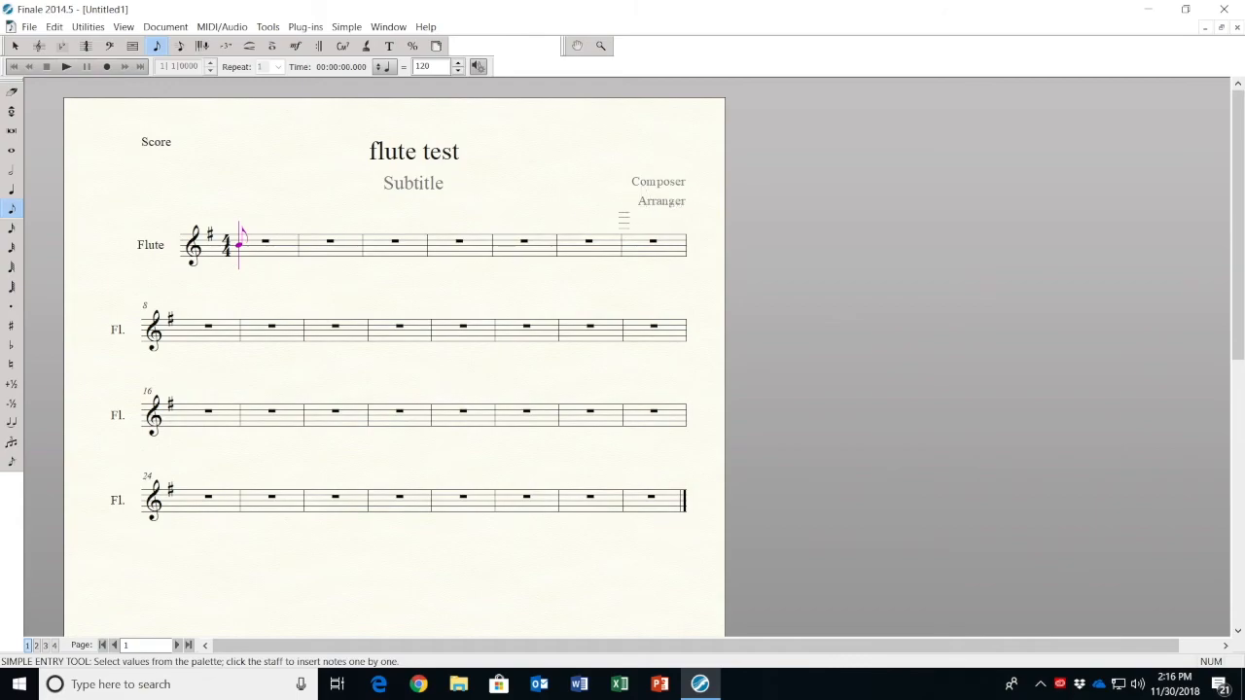
# Delete the Composer, Arranger, Subtitle and Score text blocks from the page with the Text tool, keeping only the title
pyautogui.click(391, 47)
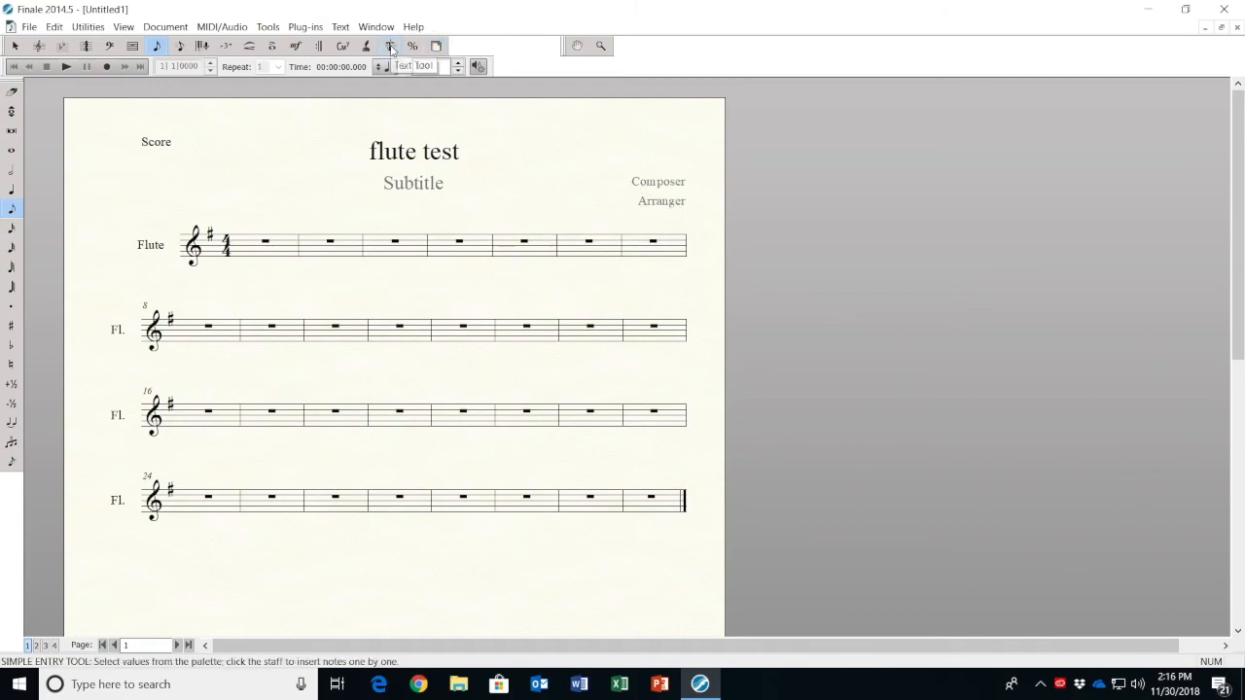
pyautogui.click(683, 173)
pyautogui.press('Delete')
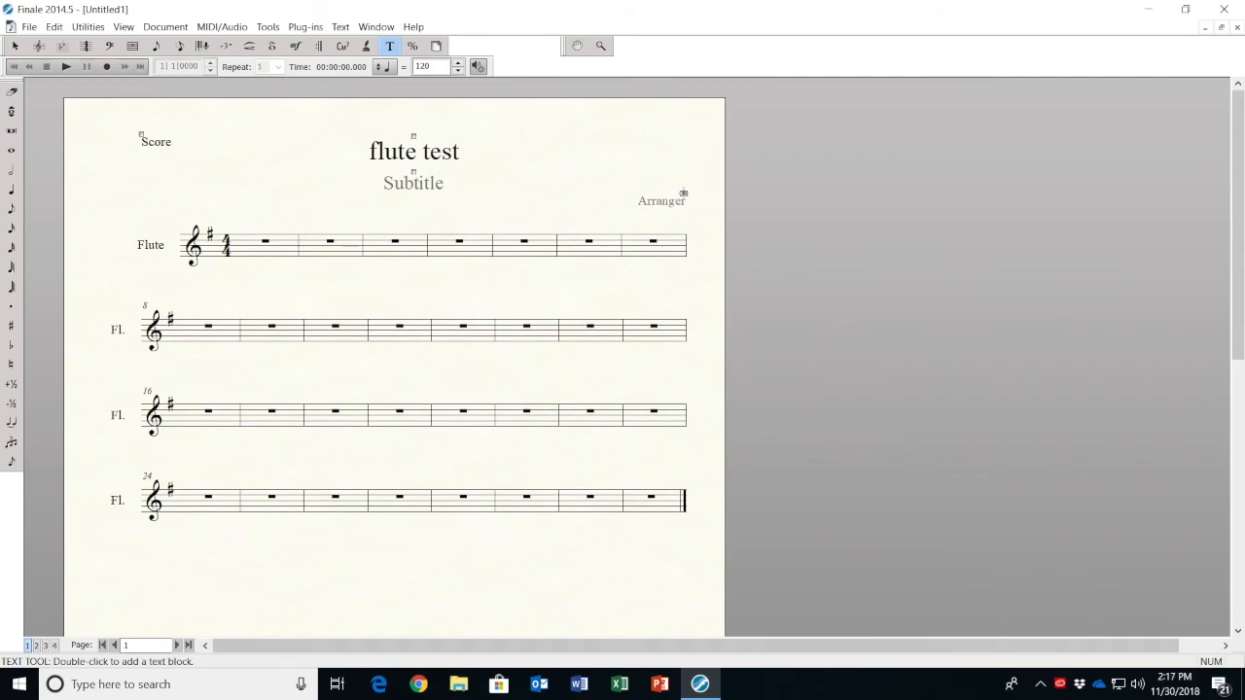
pyautogui.click(684, 192)
pyautogui.press('Delete')
pyautogui.click(413, 170)
pyautogui.press('Delete')
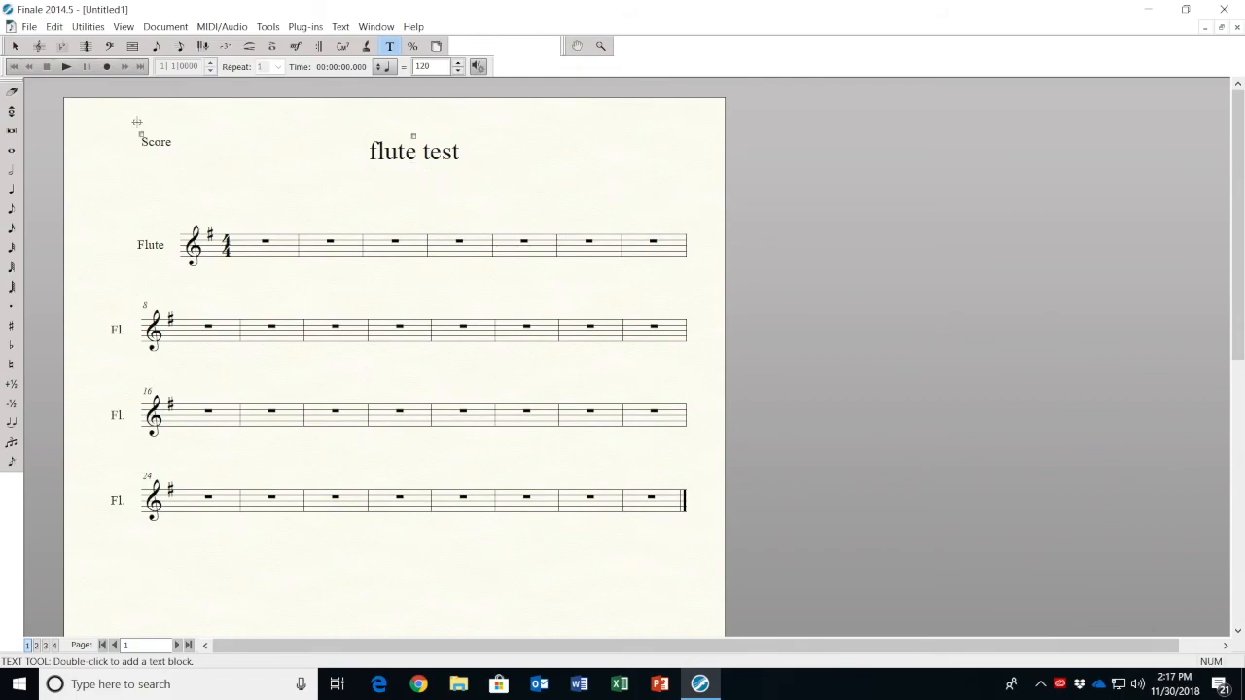
pyautogui.click(142, 132)
pyautogui.press('Delete')
# Enter rising quarter notes G, A, B, C in measure 1 and D, E, F-sharp in measure 2 of the flute staff
pyautogui.click(12, 190)
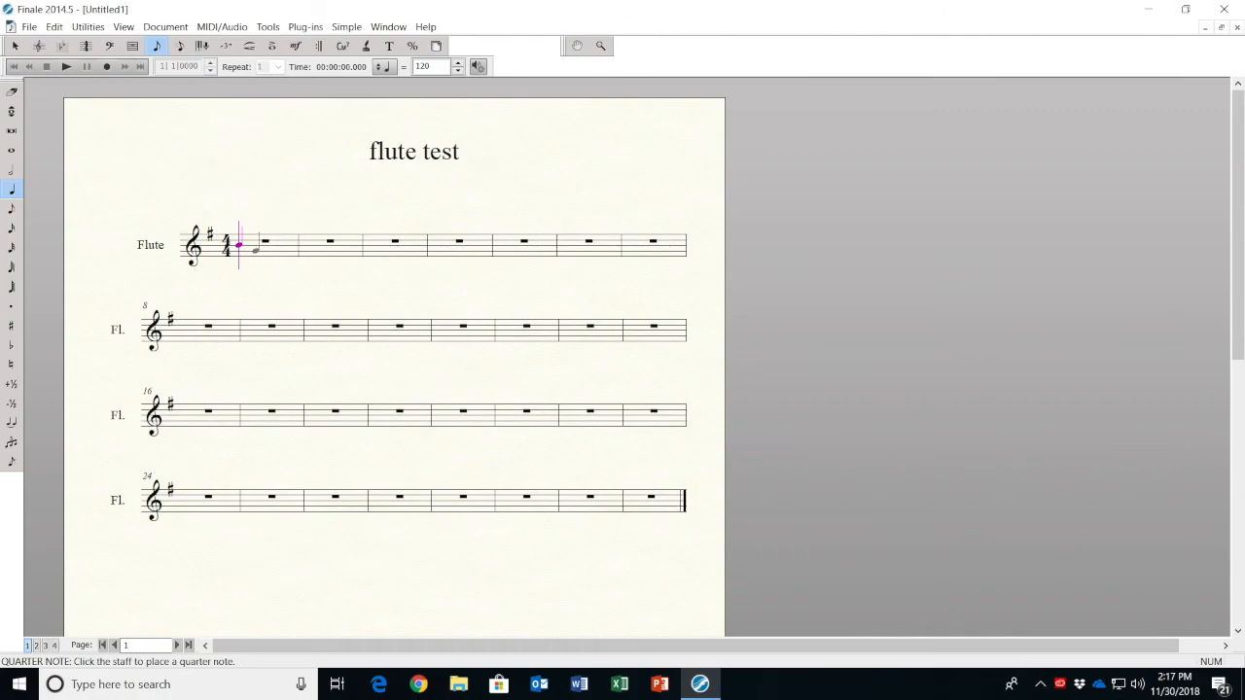
pyautogui.click(257, 251)
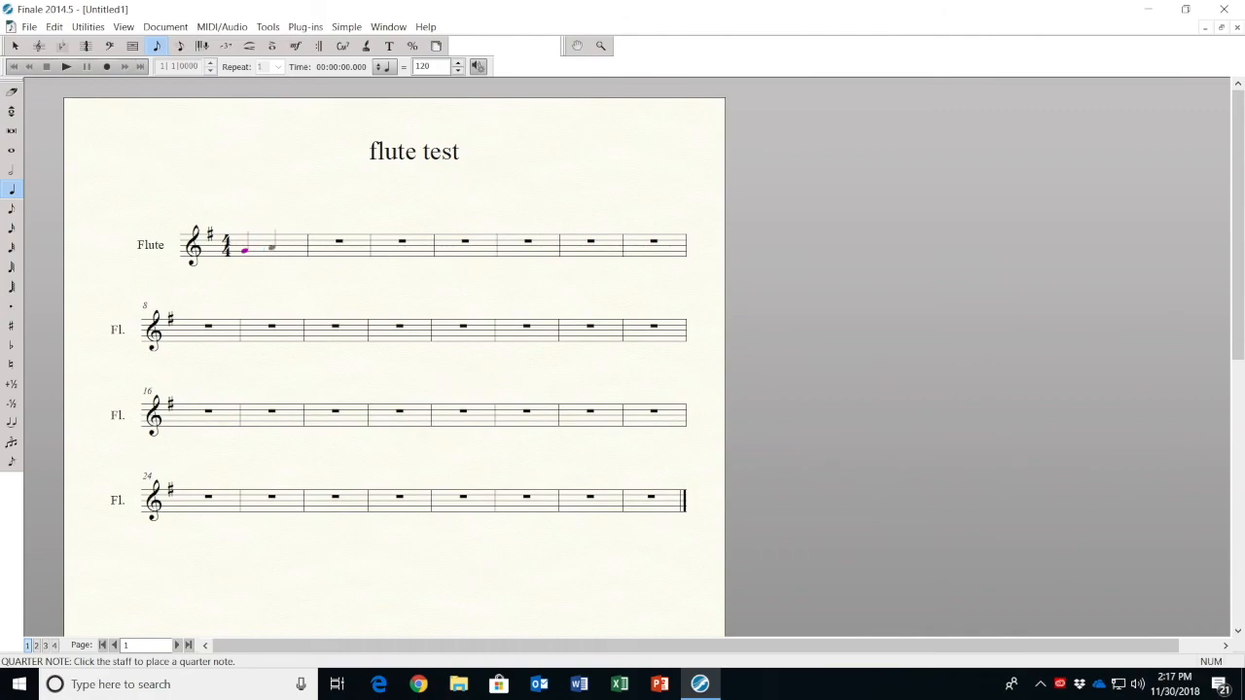
pyautogui.click(267, 247)
pyautogui.click(286, 244)
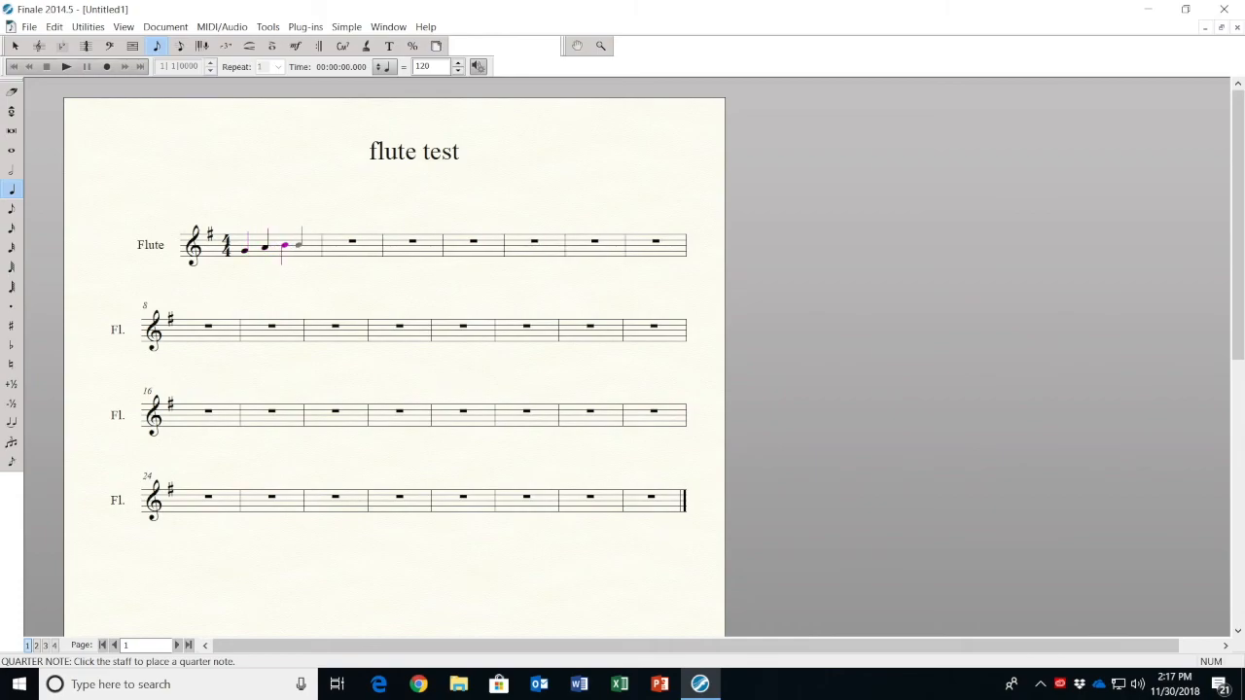
pyautogui.click(303, 245)
pyautogui.click(355, 239)
pyautogui.click(360, 236)
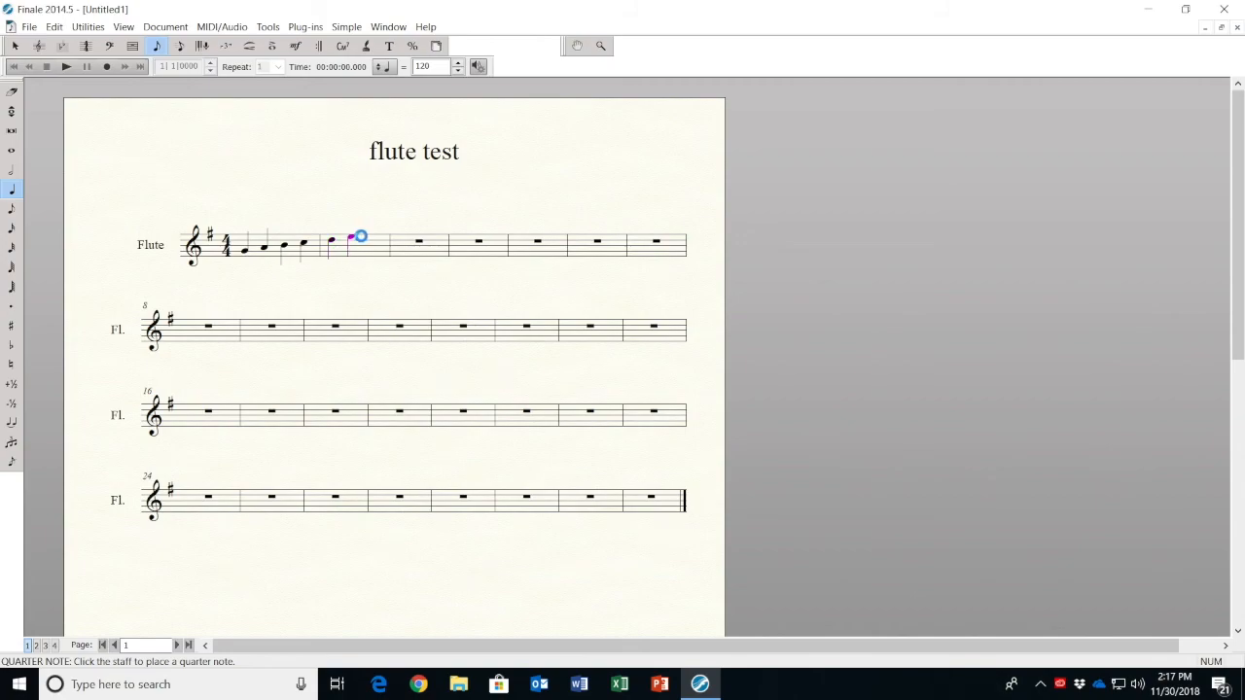
pyautogui.click(383, 235)
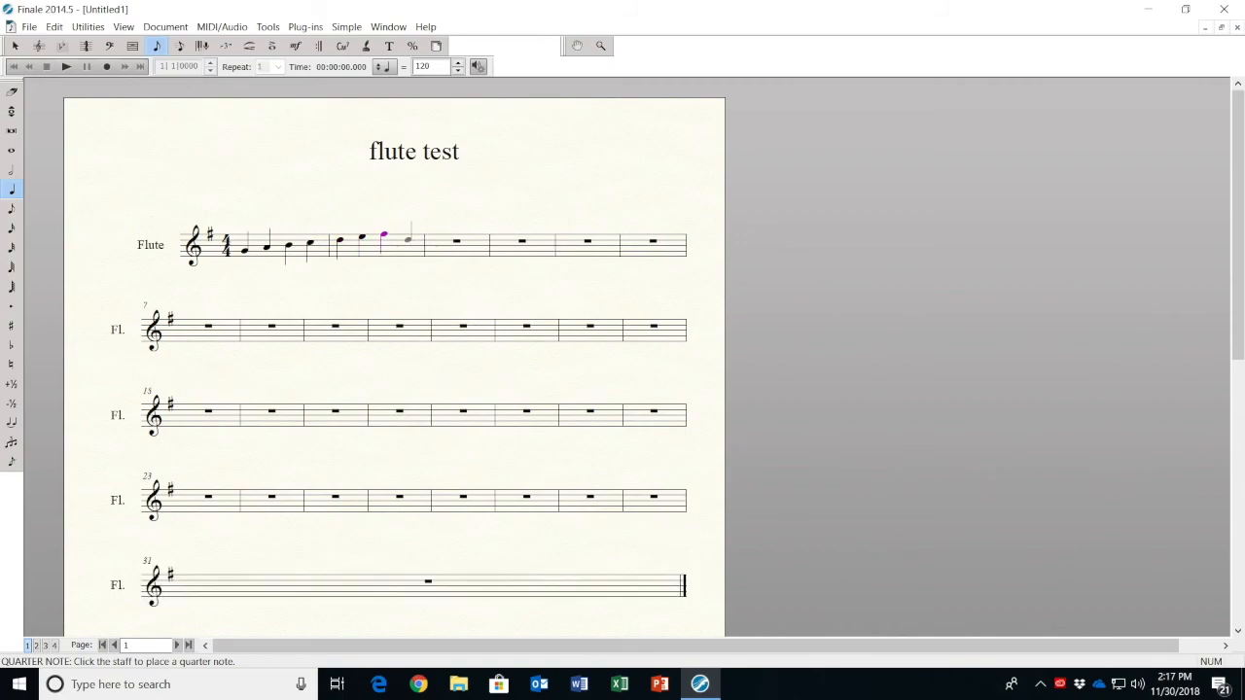
pyautogui.click(430, 231)
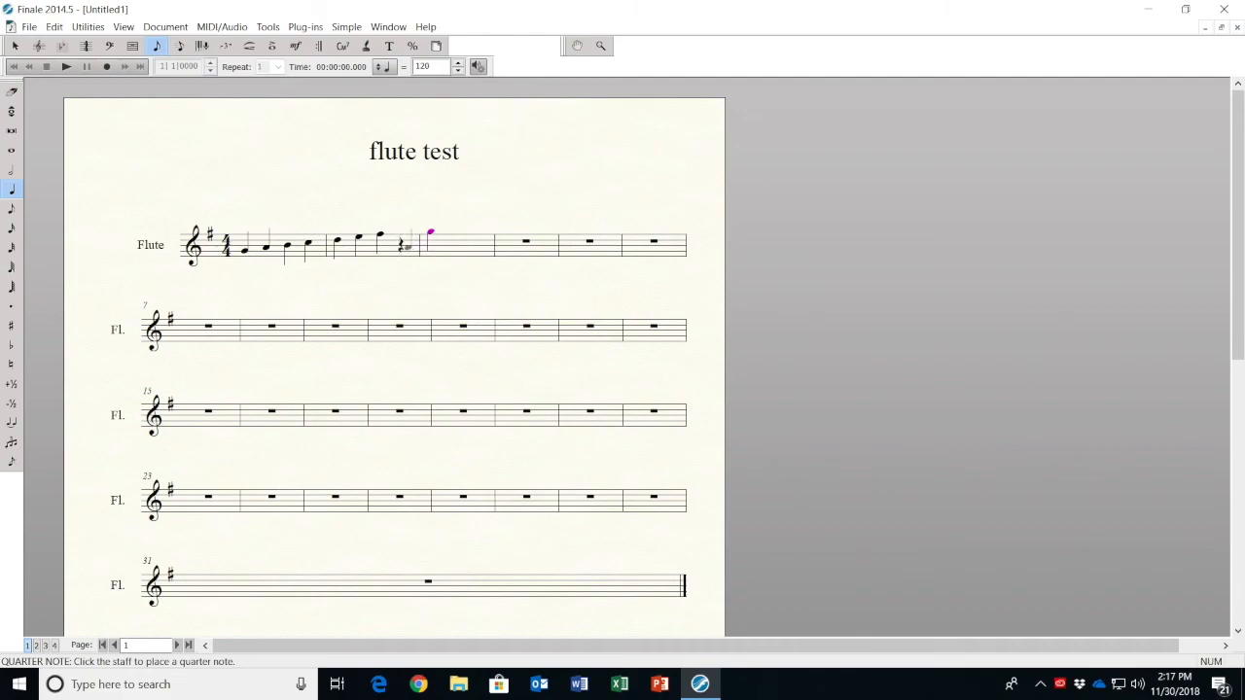
pyautogui.click(10, 92)
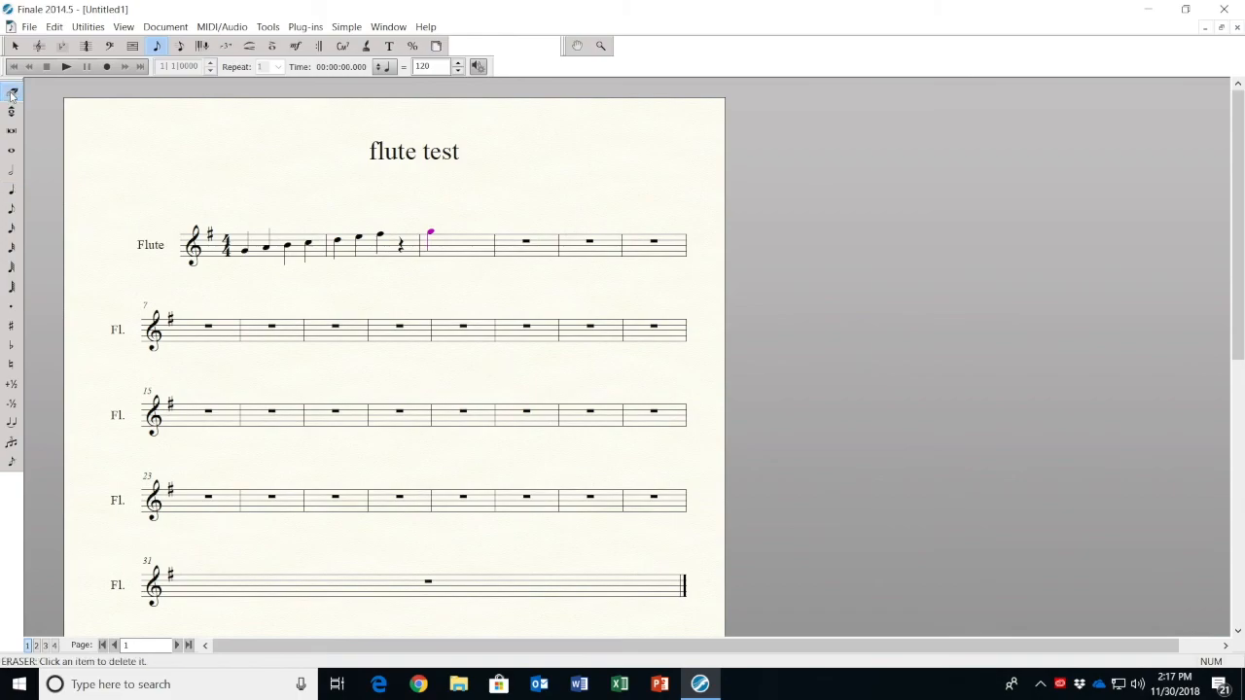
pyautogui.click(431, 233)
pyautogui.click(405, 246)
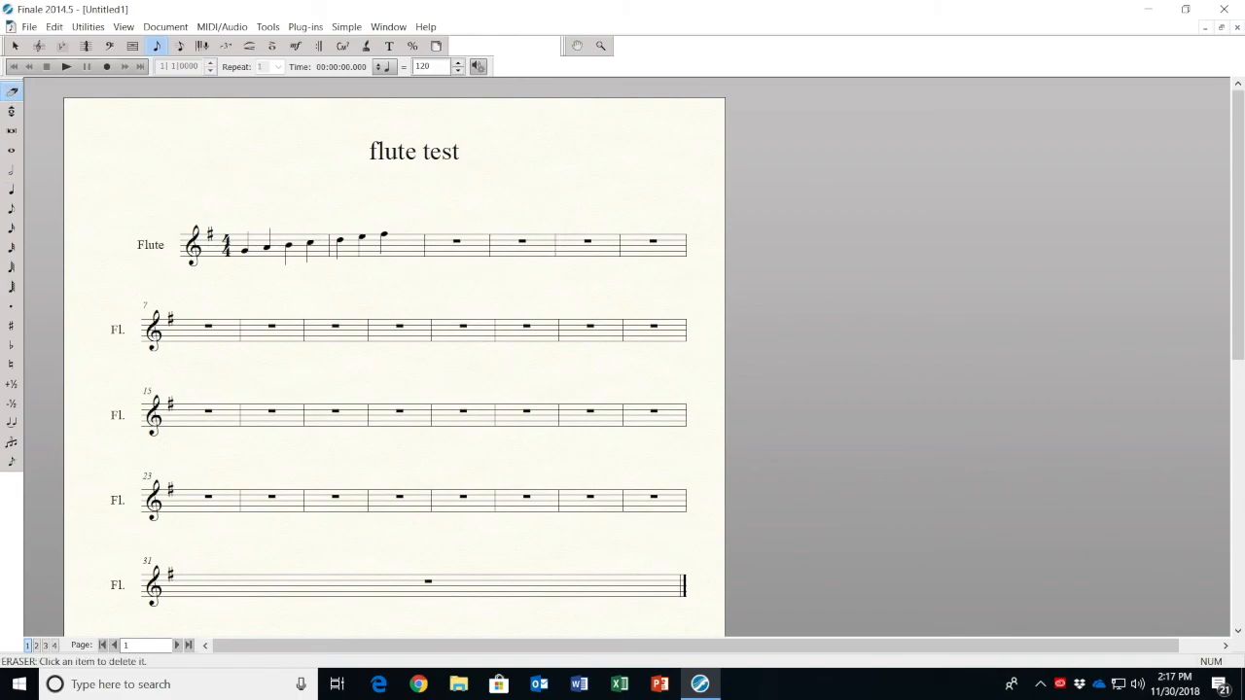
# Complete measure 2 with a high G quarter note on beat four, and play back the finished scale
pyautogui.click(11, 190)
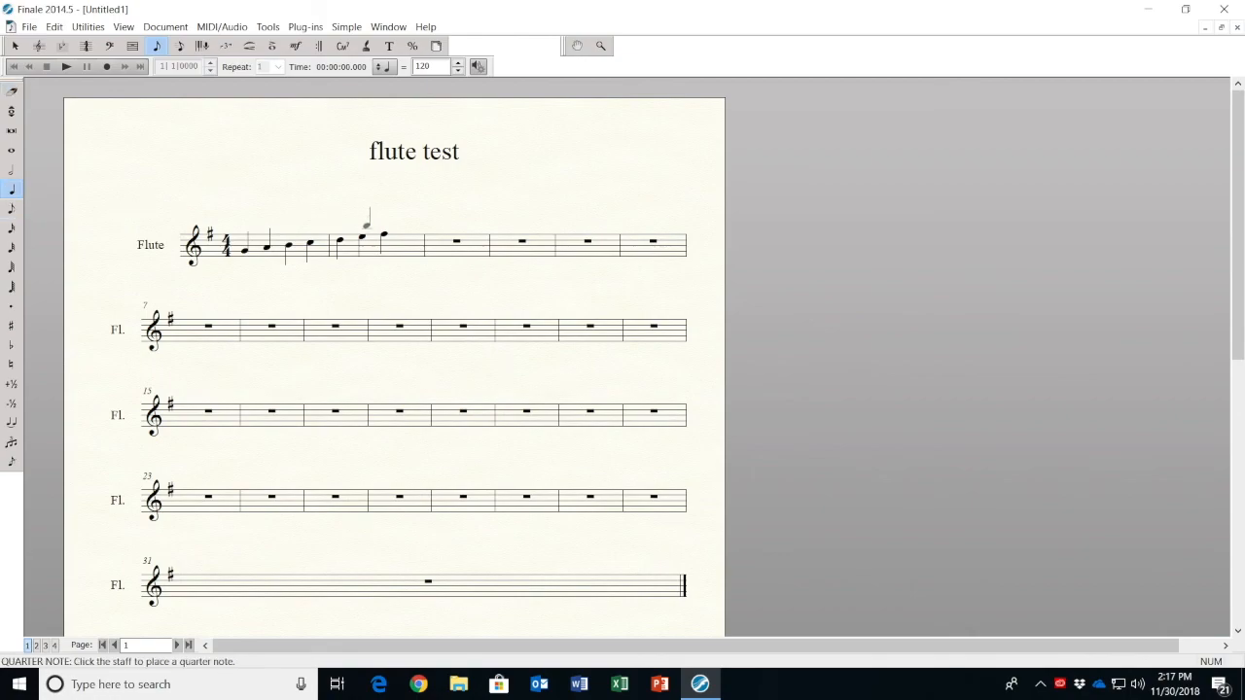
pyautogui.click(408, 234)
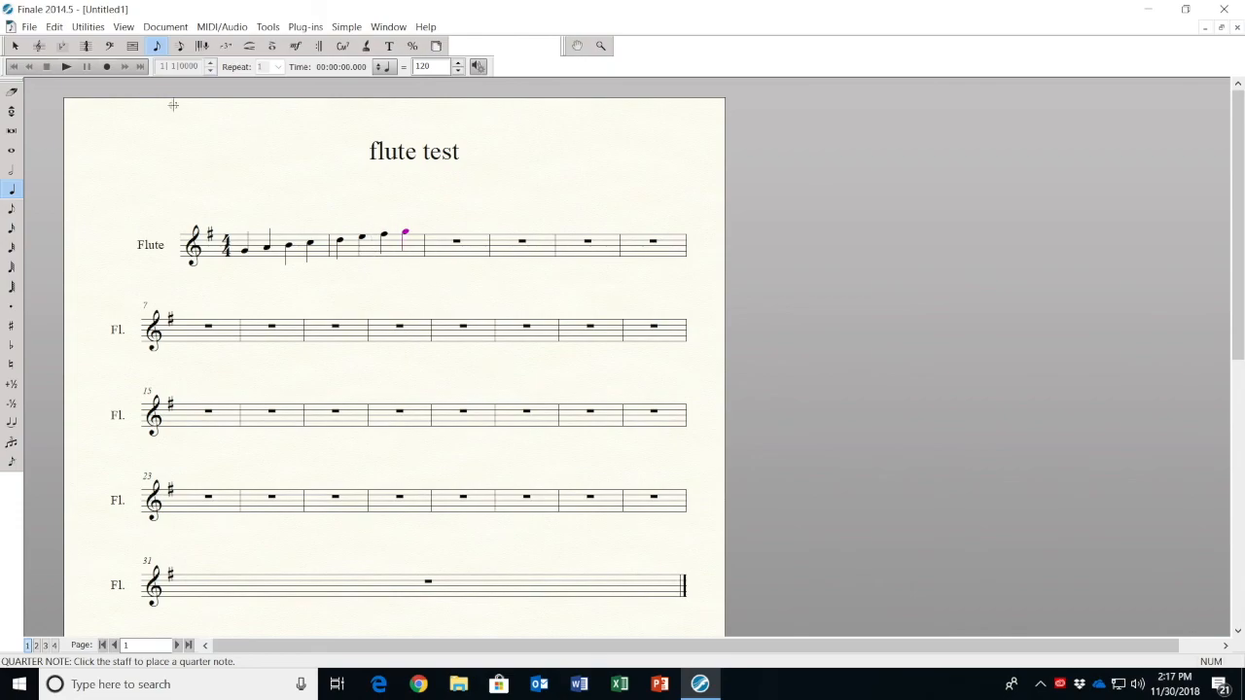
pyautogui.click(66, 66)
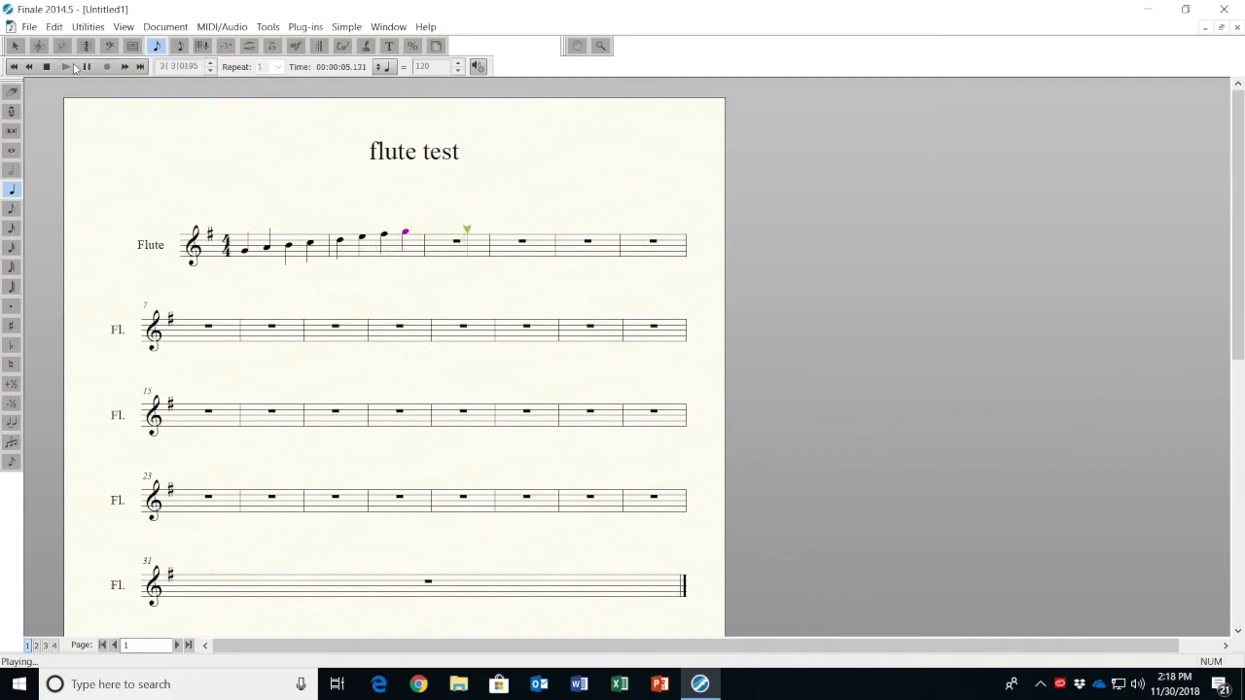
pyautogui.click(46, 66)
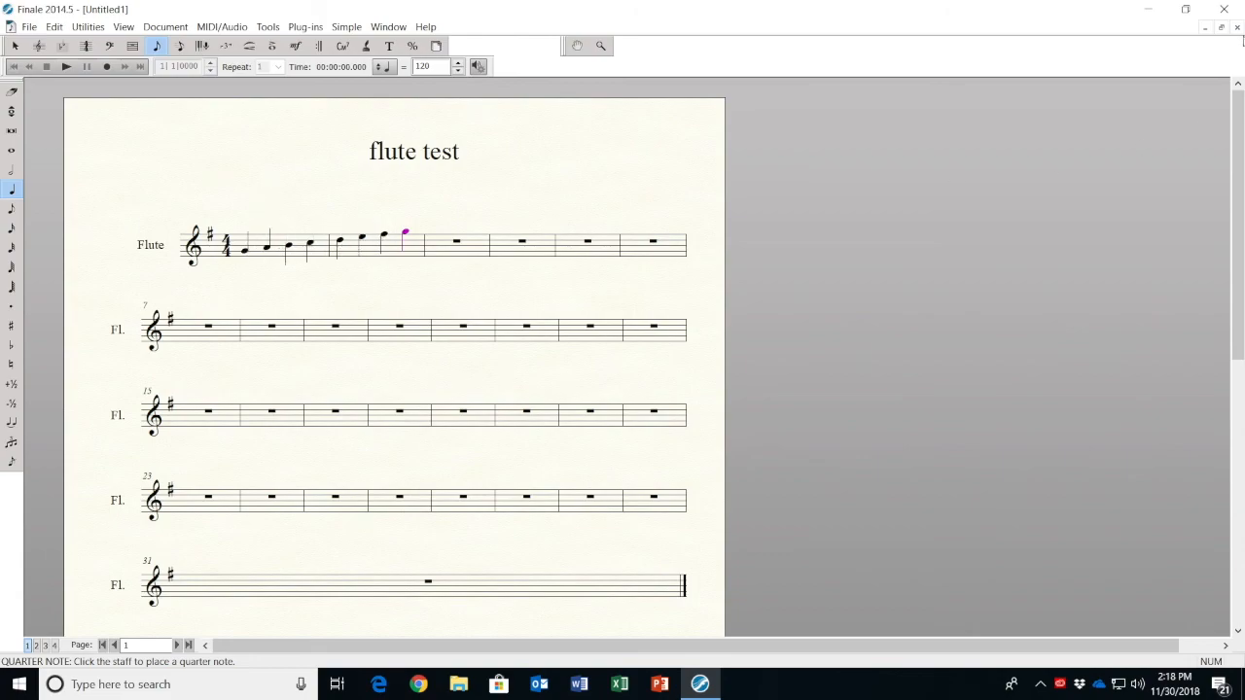
# Close the flute score without saving and start another Setup Wizard document with a new ensemble
pyautogui.click(1237, 29)
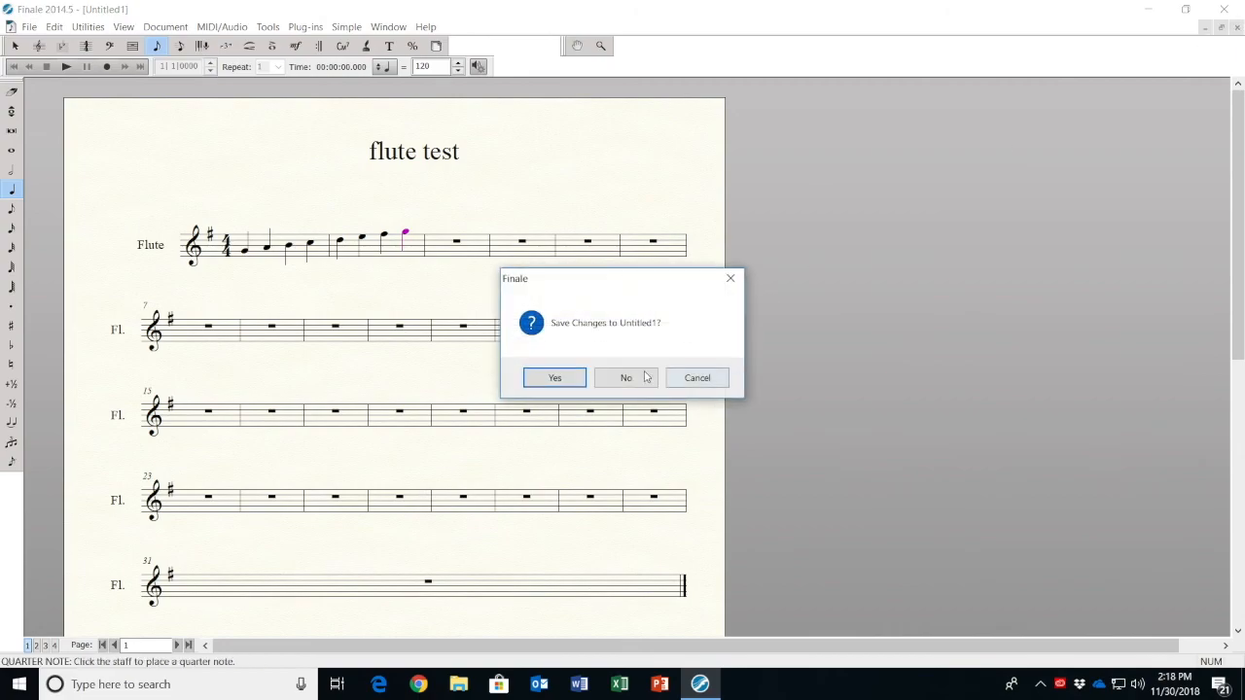
pyautogui.click(642, 378)
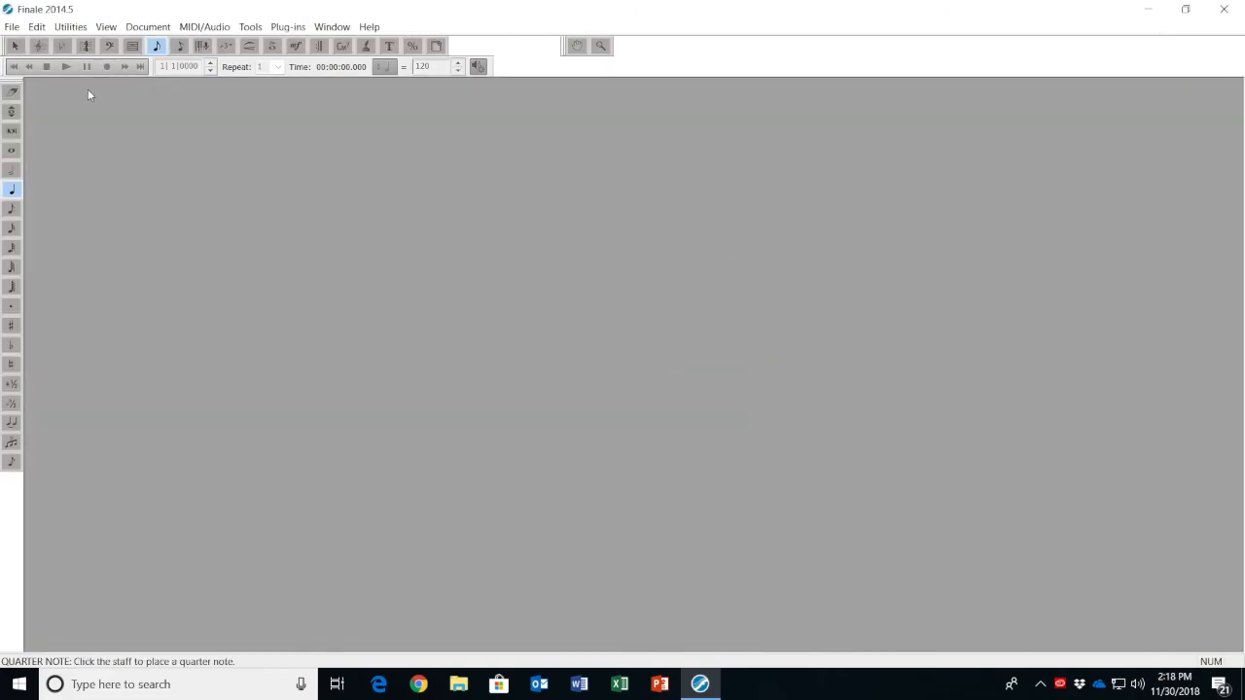
pyautogui.click(12, 27)
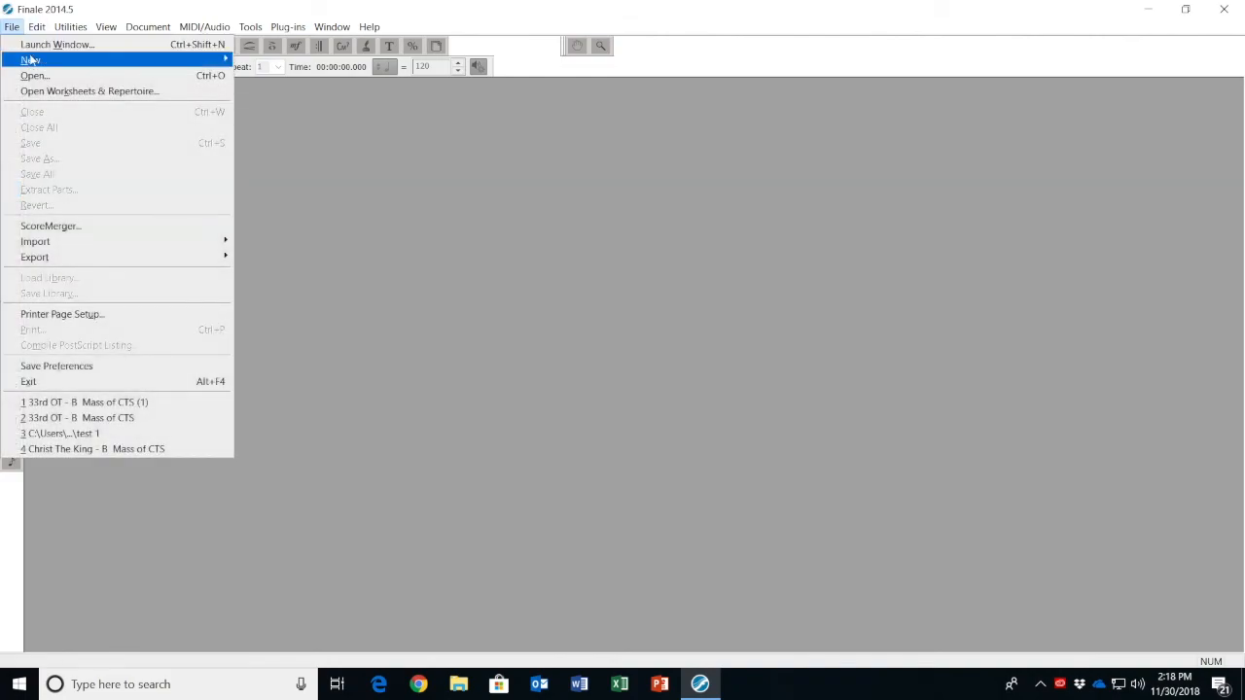
pyautogui.moveTo(33, 64)
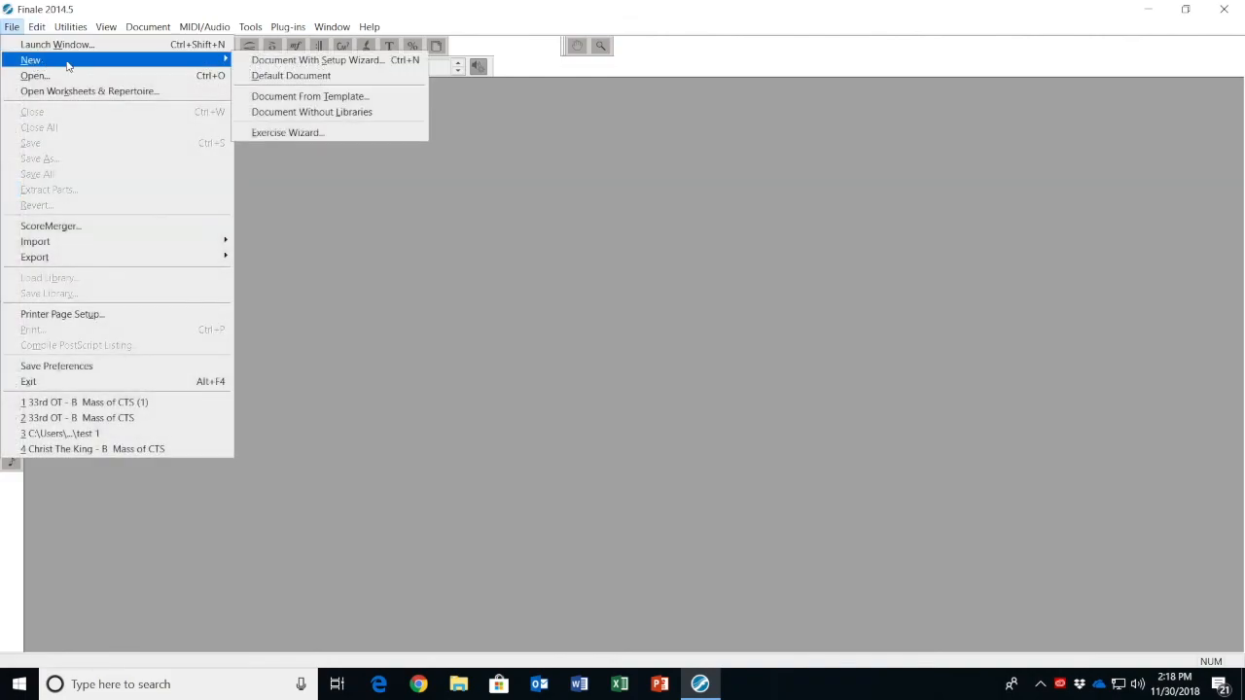
pyautogui.click(292, 61)
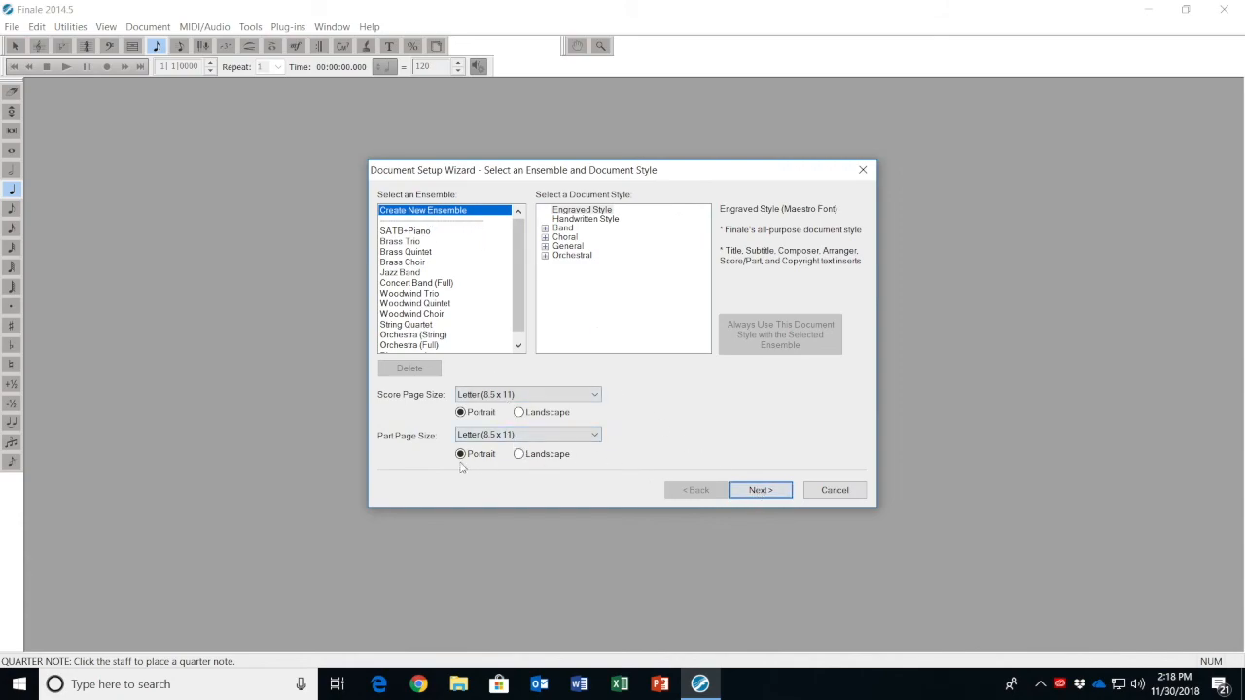
pyautogui.click(760, 490)
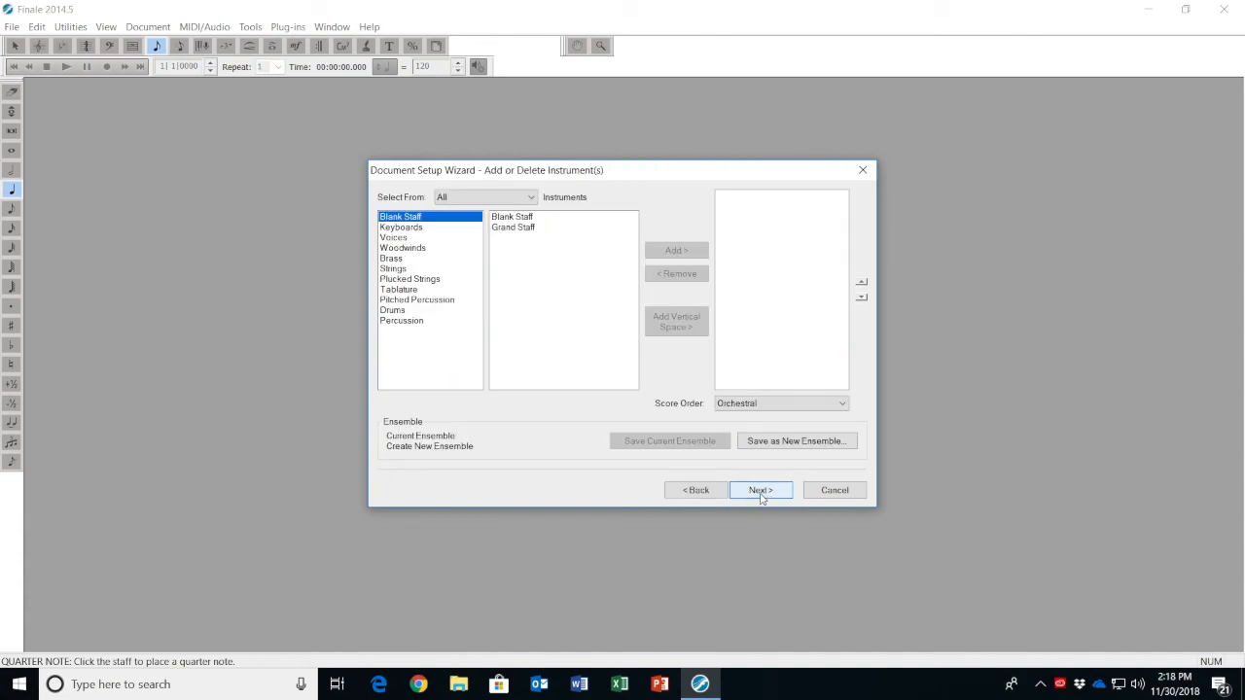
# Add a Clarinet in Bb from the woodwinds and title the score "clarinet test"
pyautogui.click(408, 250)
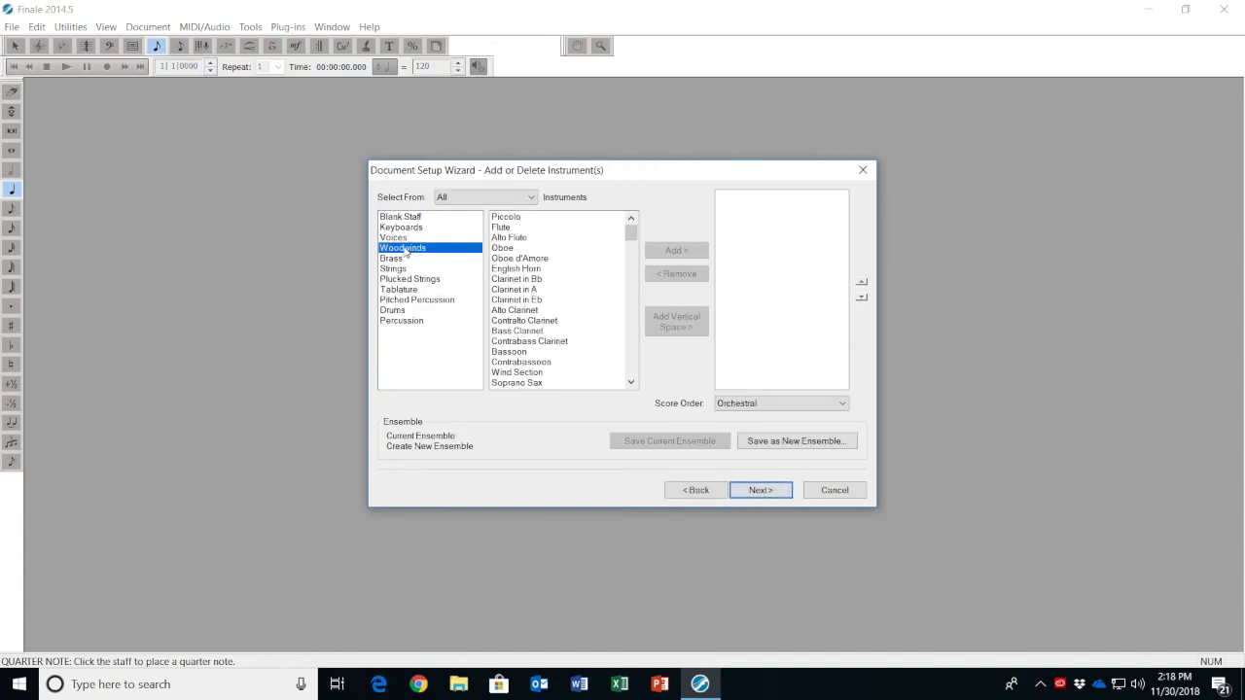
pyautogui.click(508, 281)
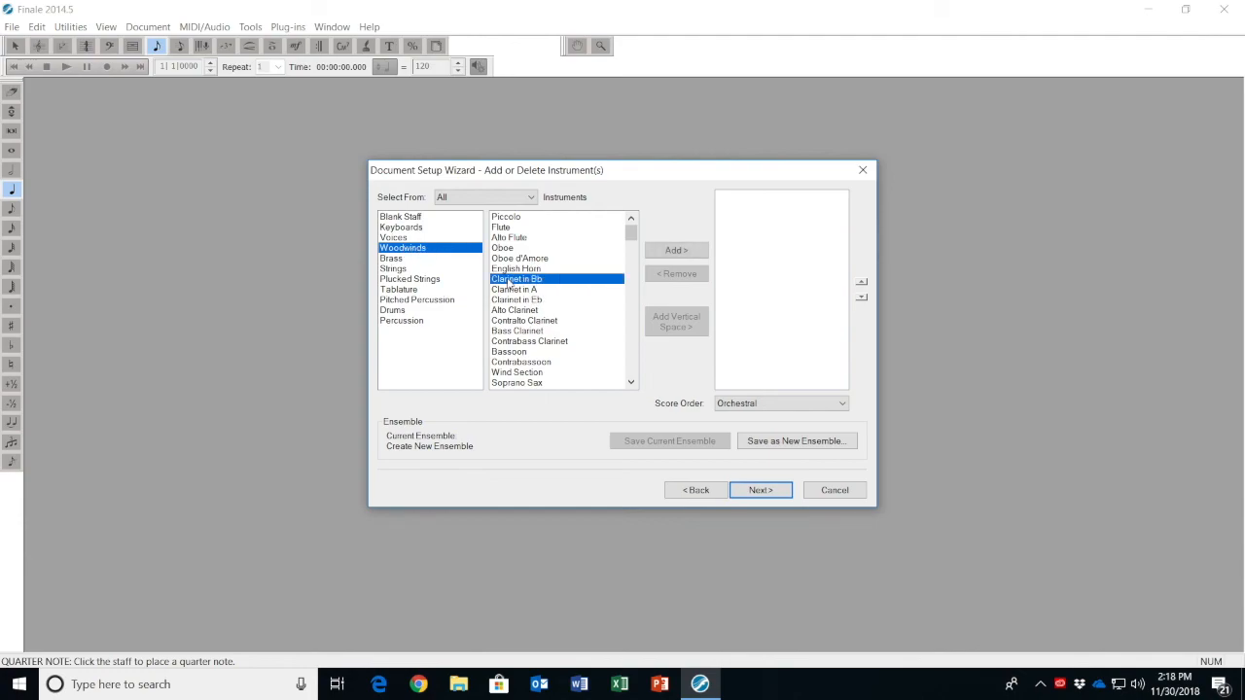
pyautogui.click(675, 251)
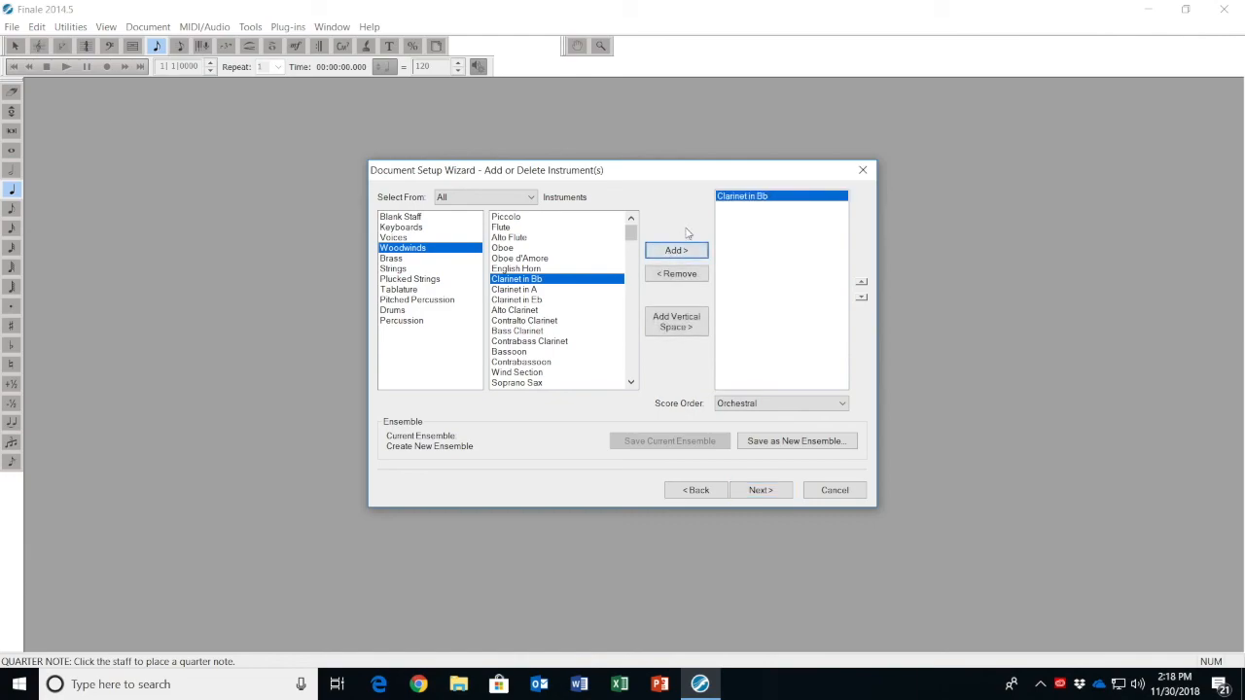
pyautogui.click(761, 491)
pyautogui.write('dzhnxfgn')
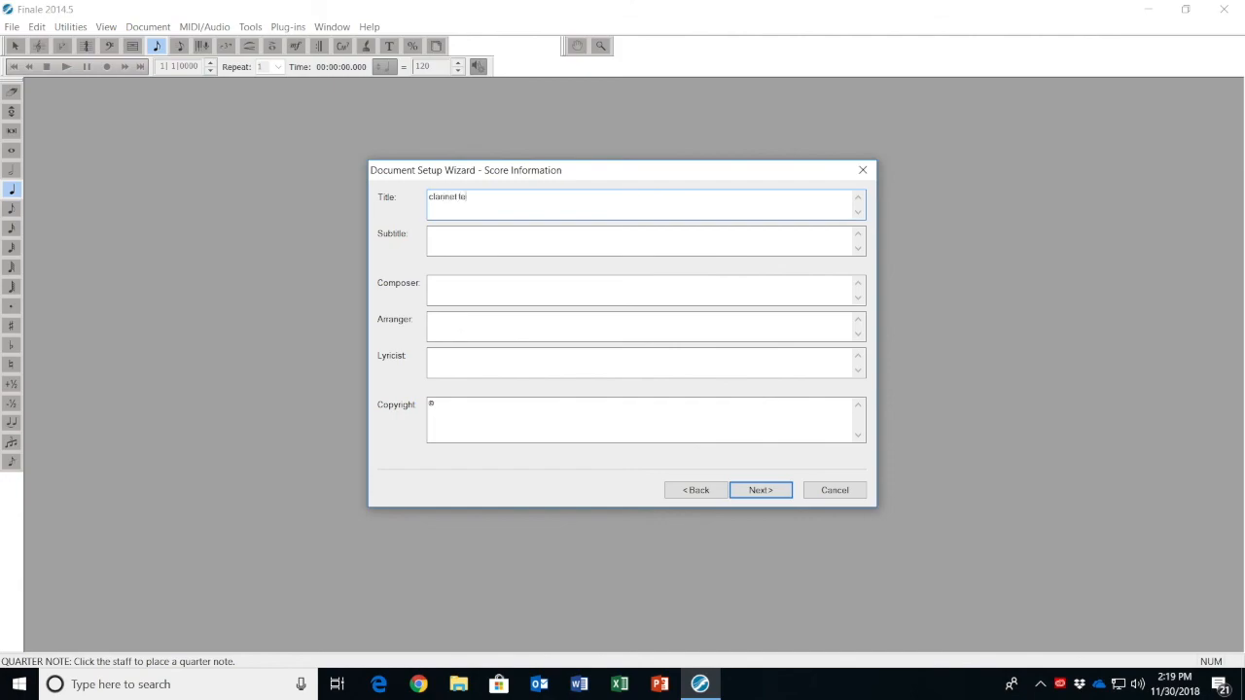
# Set the concert key signature to G major in 4/4 time and create the clarinet score
pyautogui.click(763, 492)
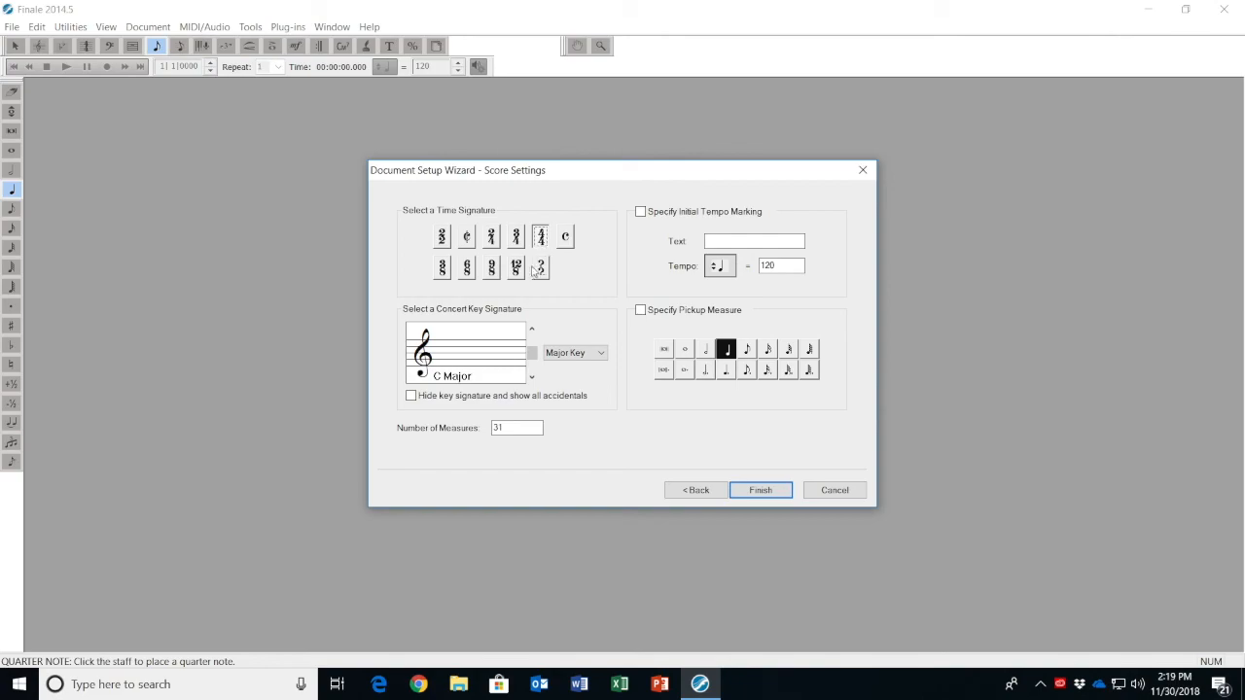
pyautogui.click(532, 331)
pyautogui.click(760, 490)
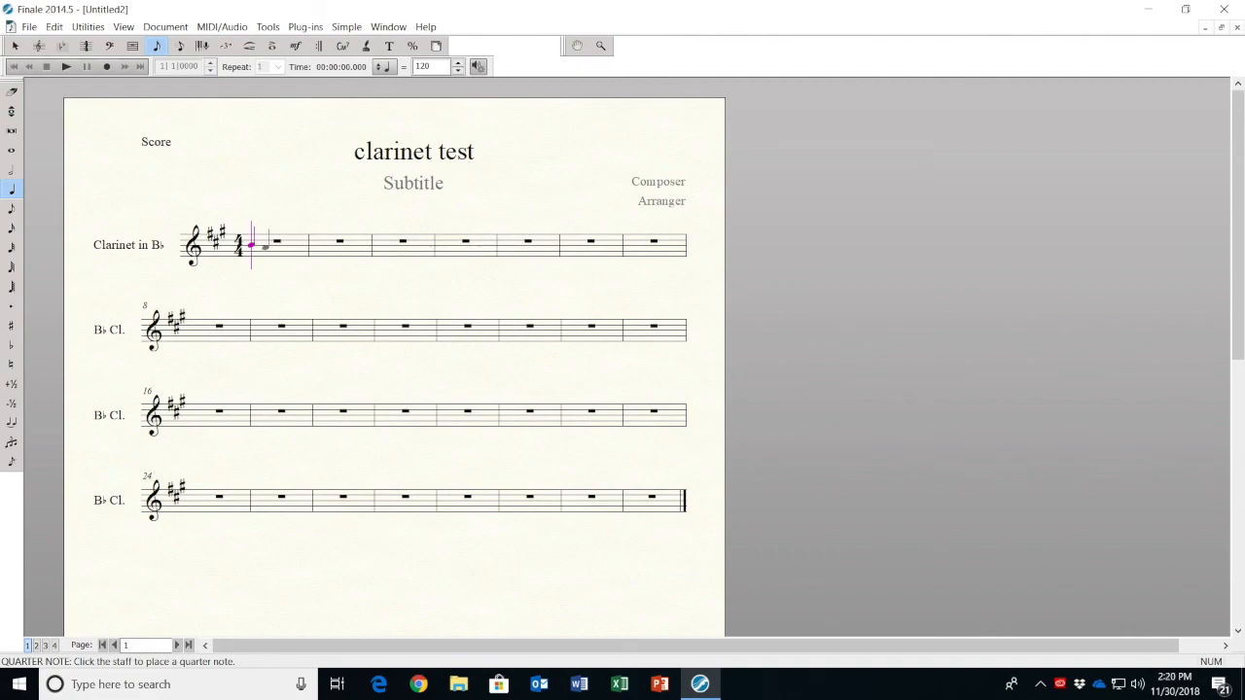
# Enter rising quarter notes A, B, C-sharp and D in measure 1 of the clarinet staff
pyautogui.click(263, 245)
pyautogui.click(278, 245)
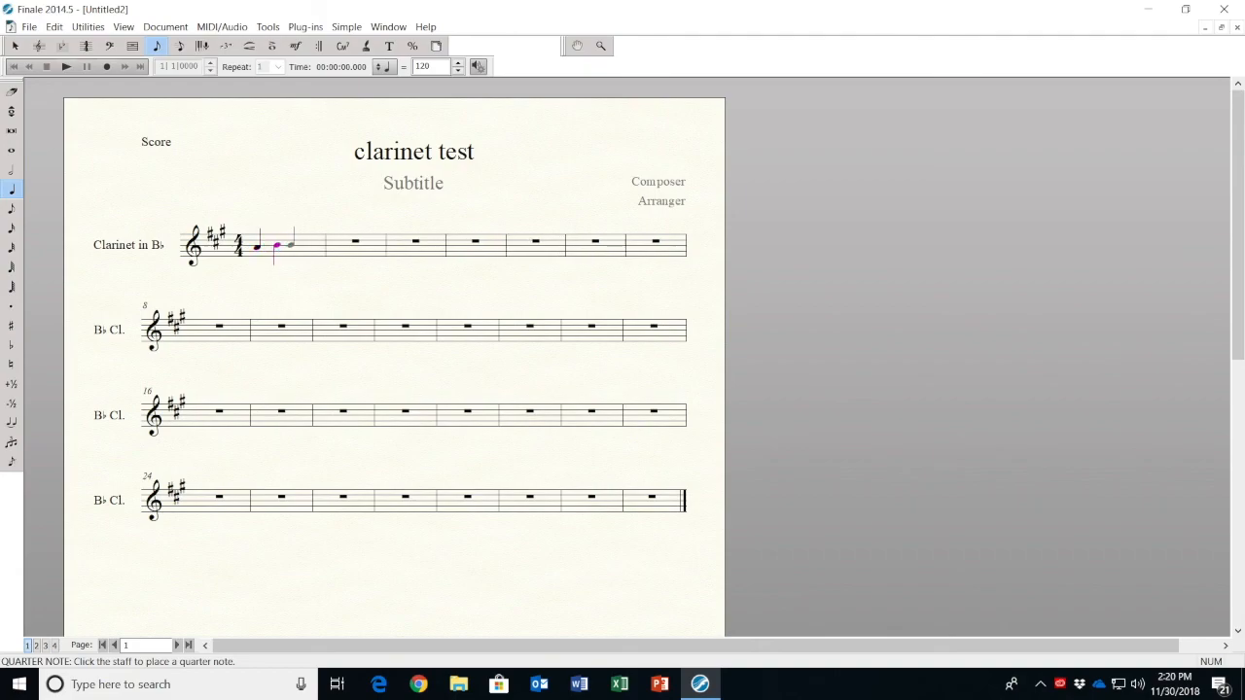
pyautogui.click(296, 242)
pyautogui.click(315, 240)
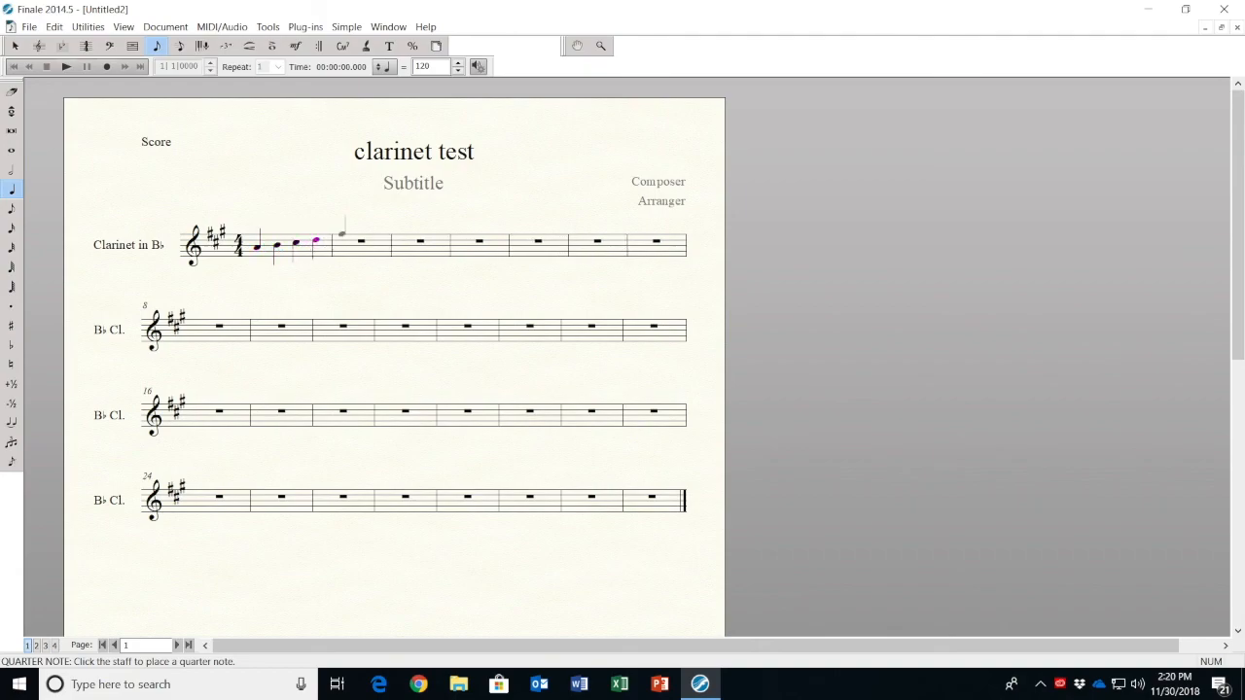
# Fill measure 2 of the clarinet staff with quarter notes E, F-sharp, G-sharp and high A, and play back the scale
pyautogui.click(341, 237)
pyautogui.click(371, 236)
pyautogui.click(399, 232)
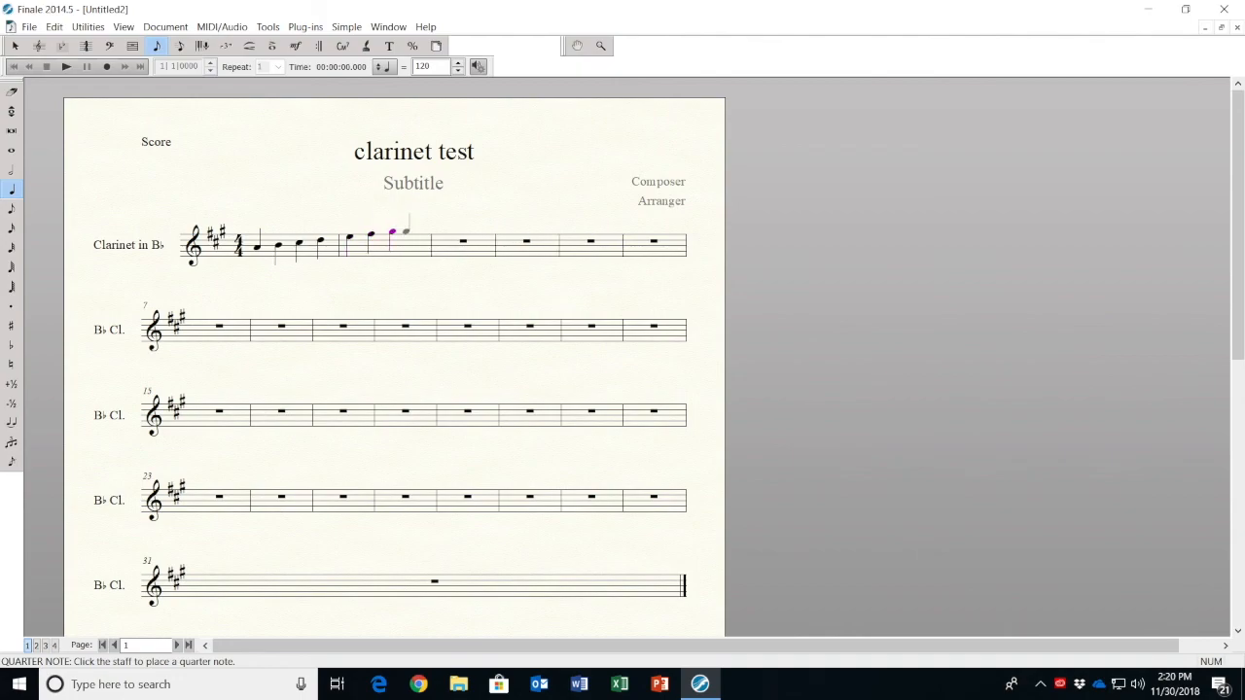
pyautogui.click(409, 228)
pyautogui.click(66, 67)
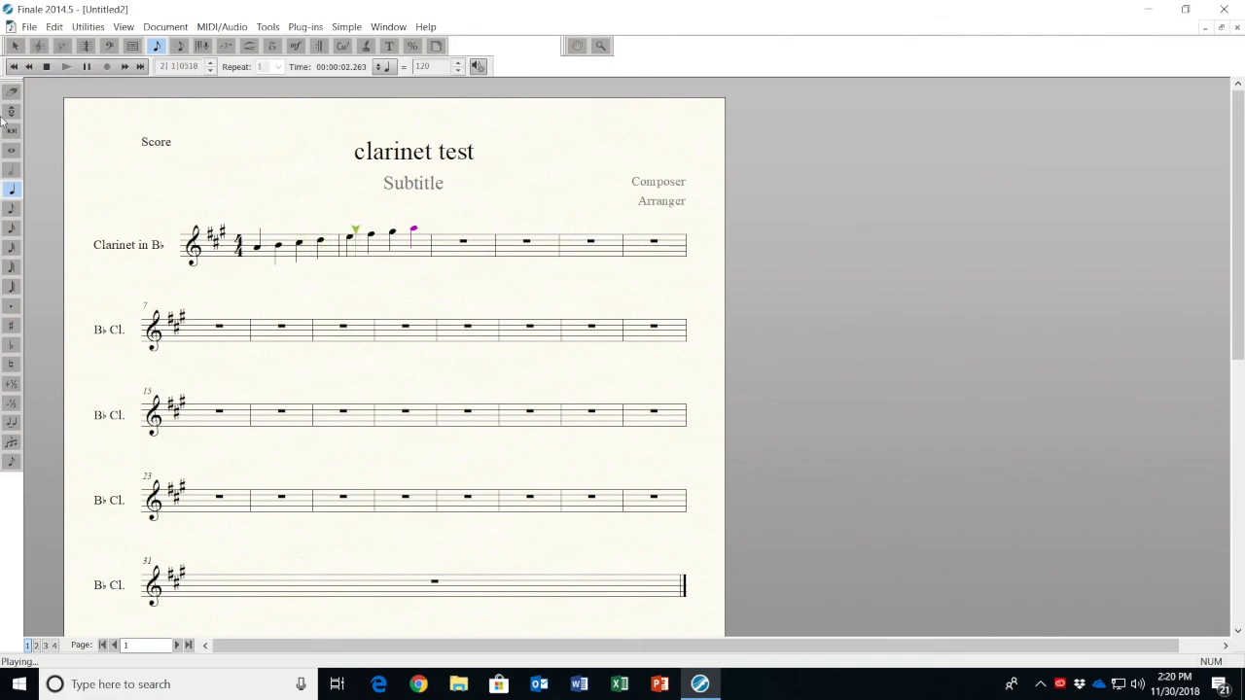
pyautogui.click(46, 68)
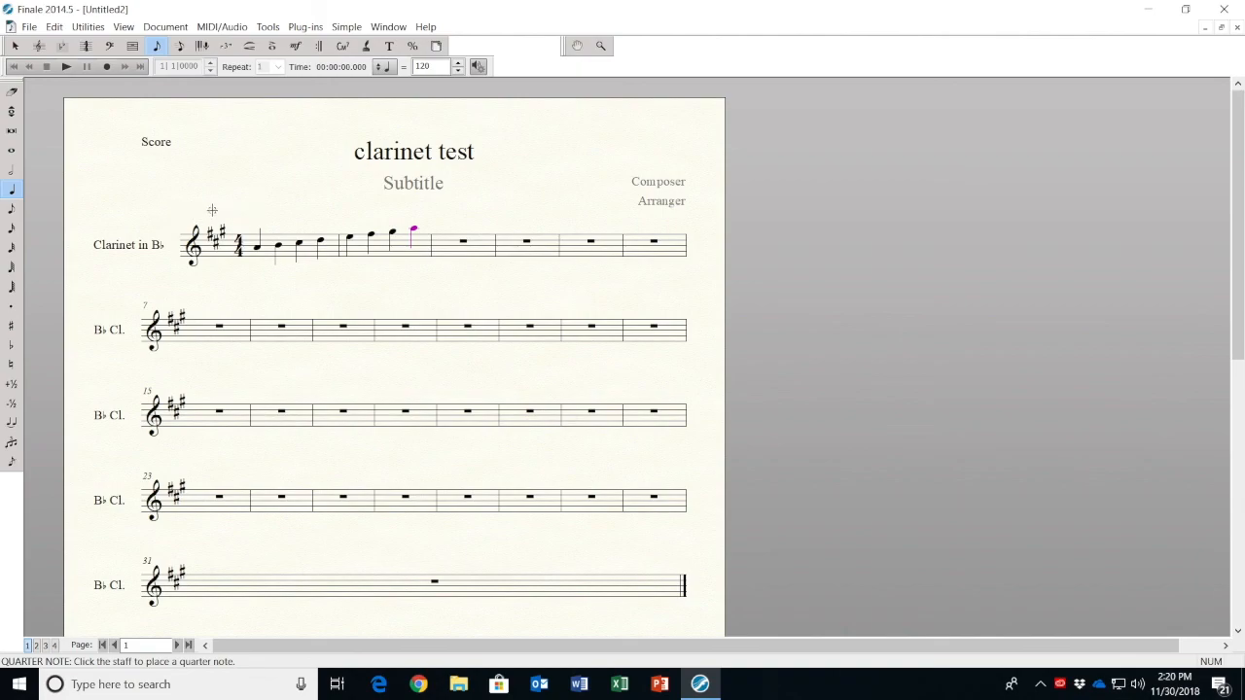
# Close the clarinet score without saving and start another Setup Wizard document with a new ensemble
pyautogui.click(1238, 31)
pyautogui.click(628, 375)
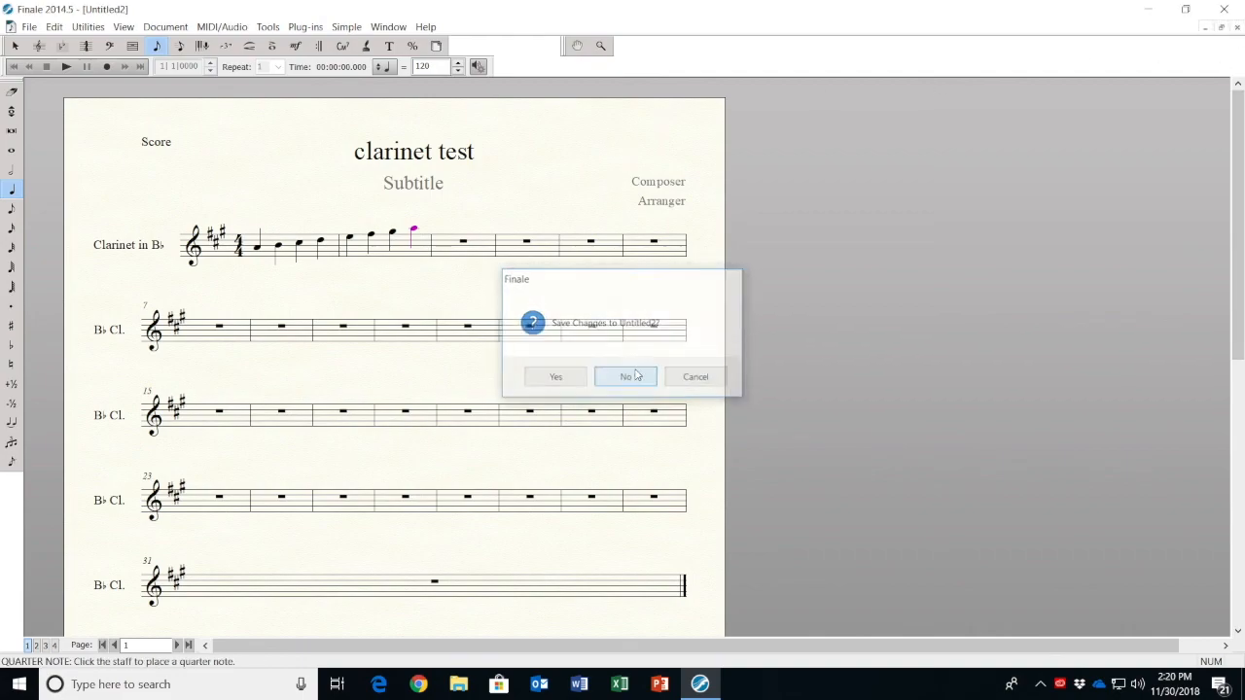
pyautogui.click(12, 27)
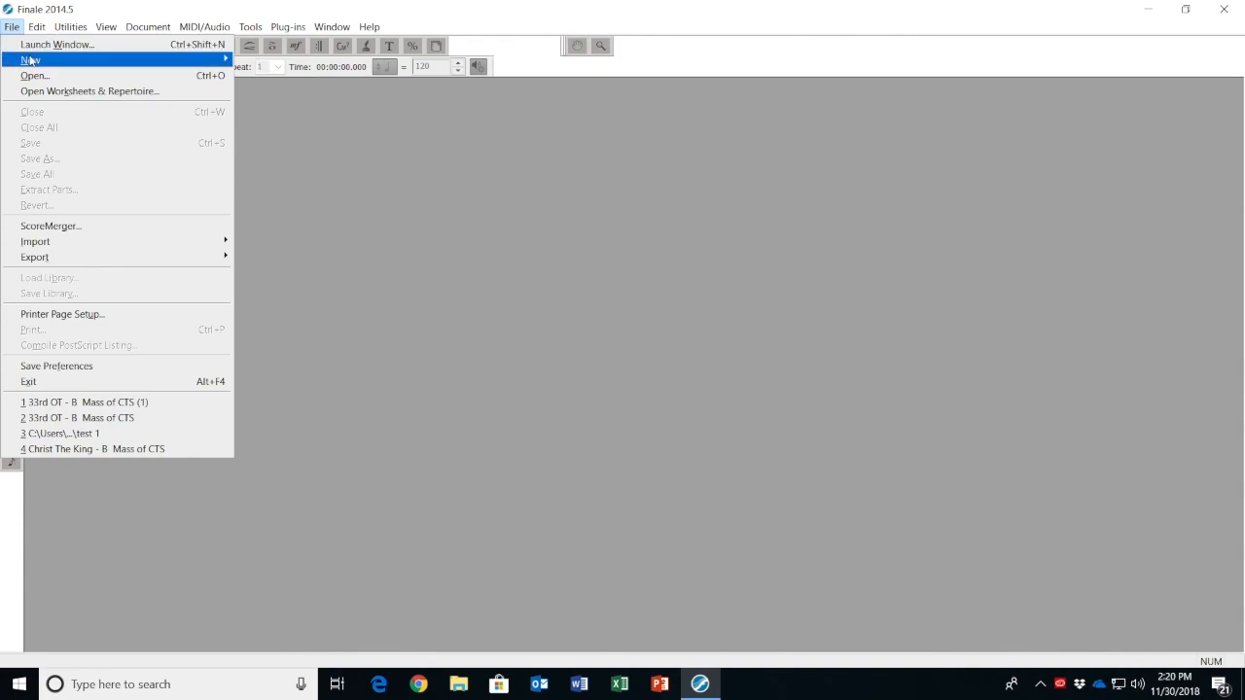
pyautogui.moveTo(35, 60)
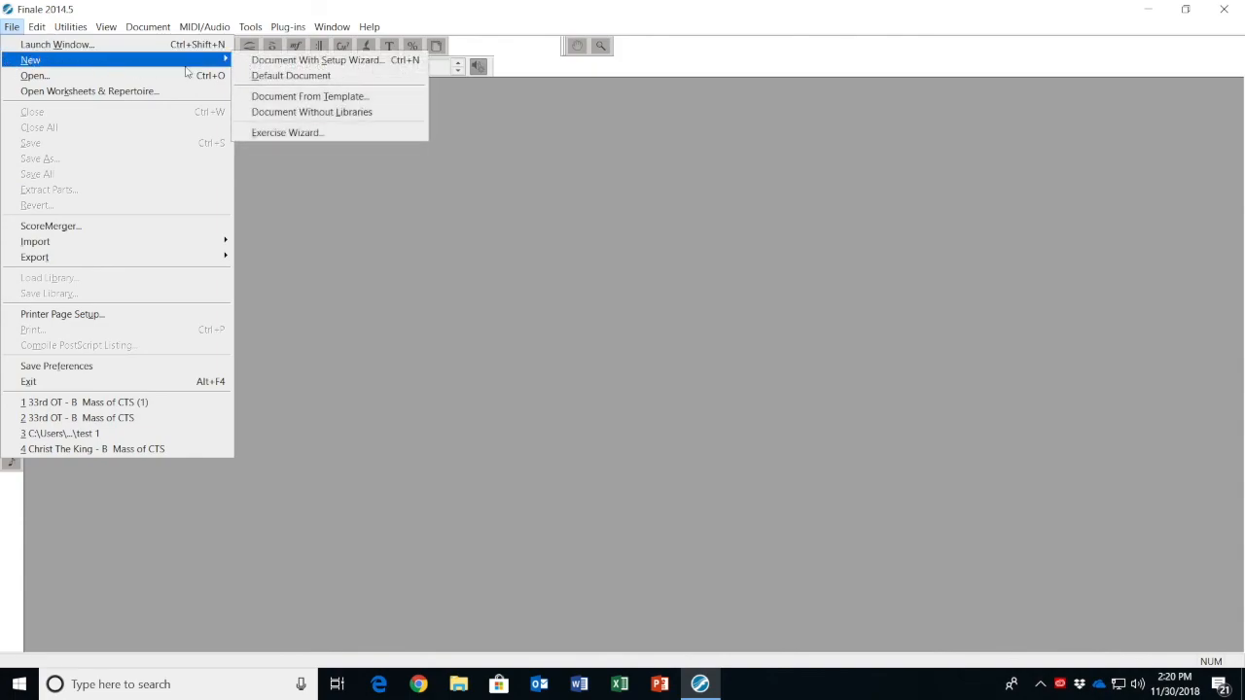
pyautogui.click(295, 61)
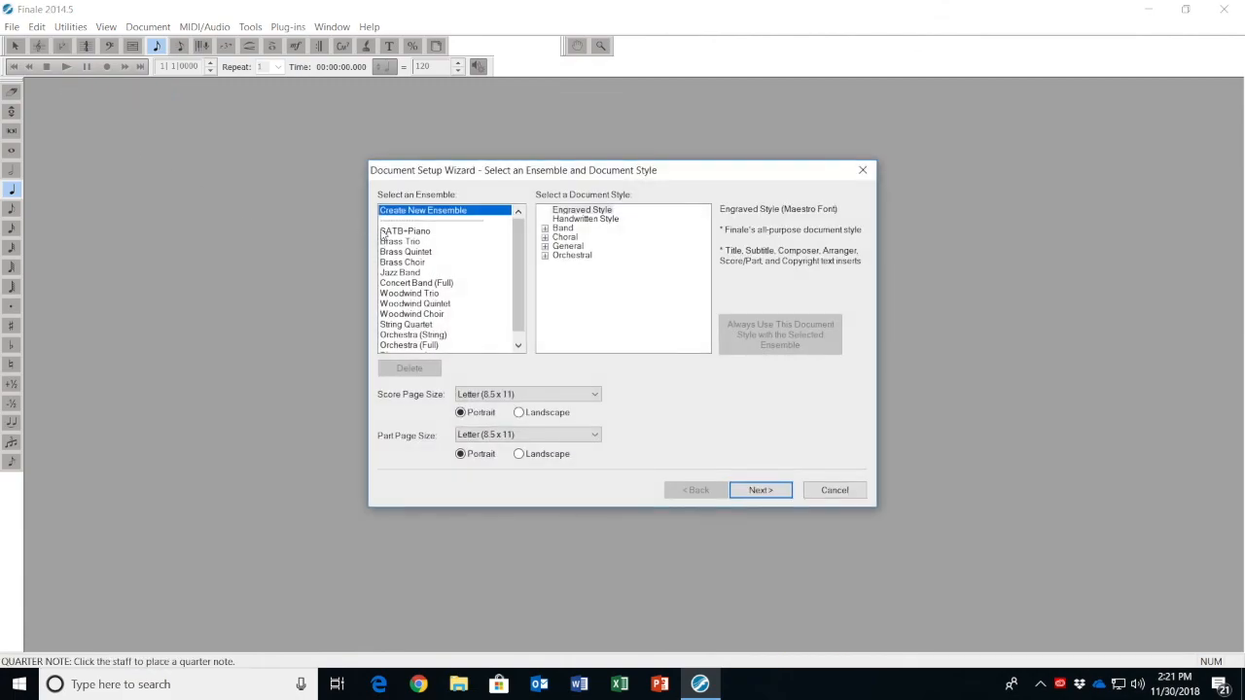
pyautogui.click(759, 494)
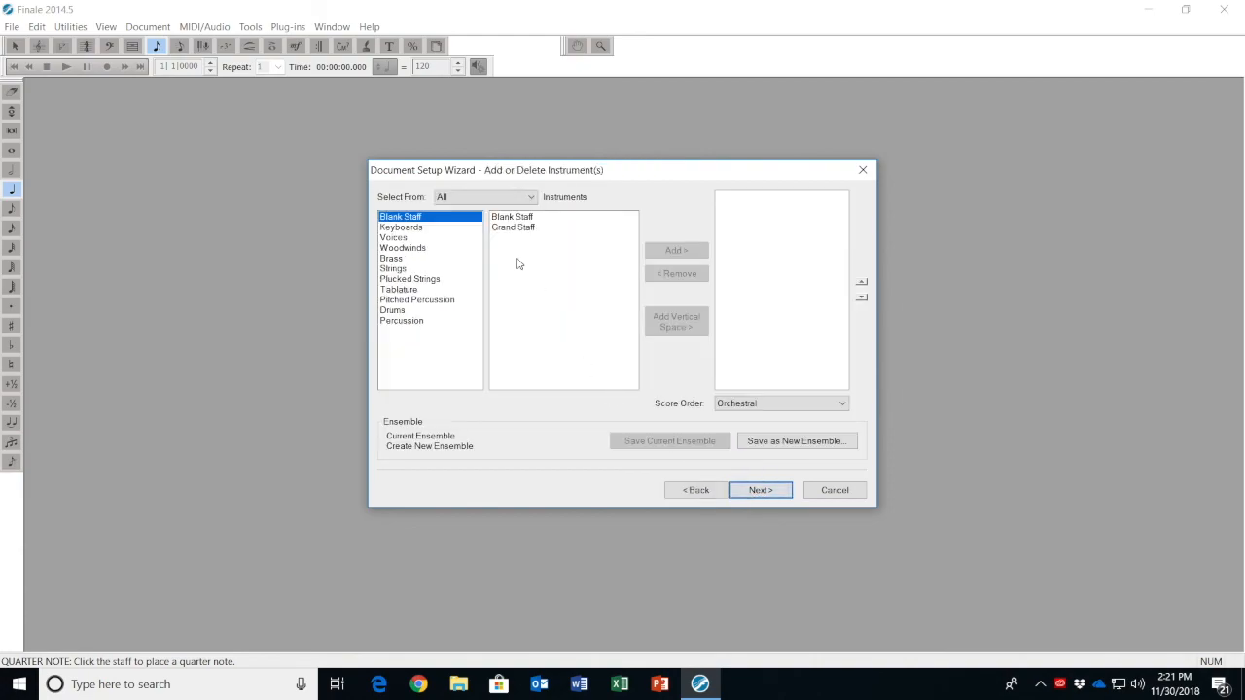
# Add a Horn in F from the brass instruments to the new ensemble
pyautogui.click(394, 259)
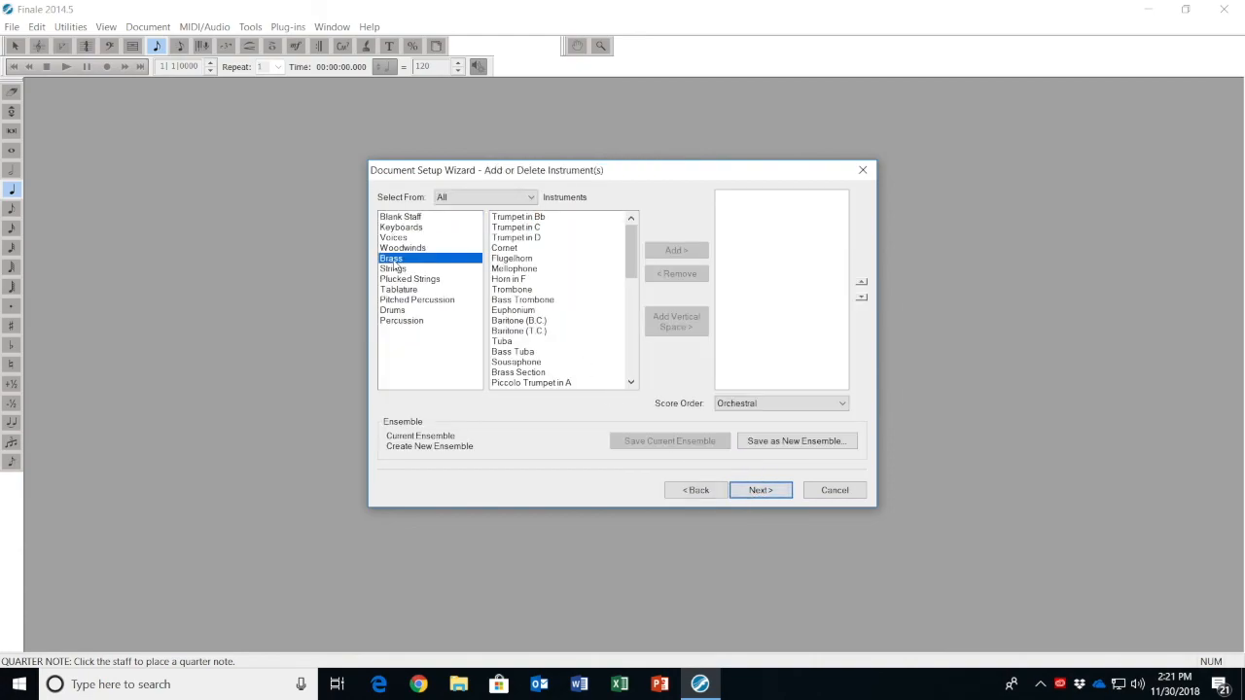
pyautogui.click(520, 280)
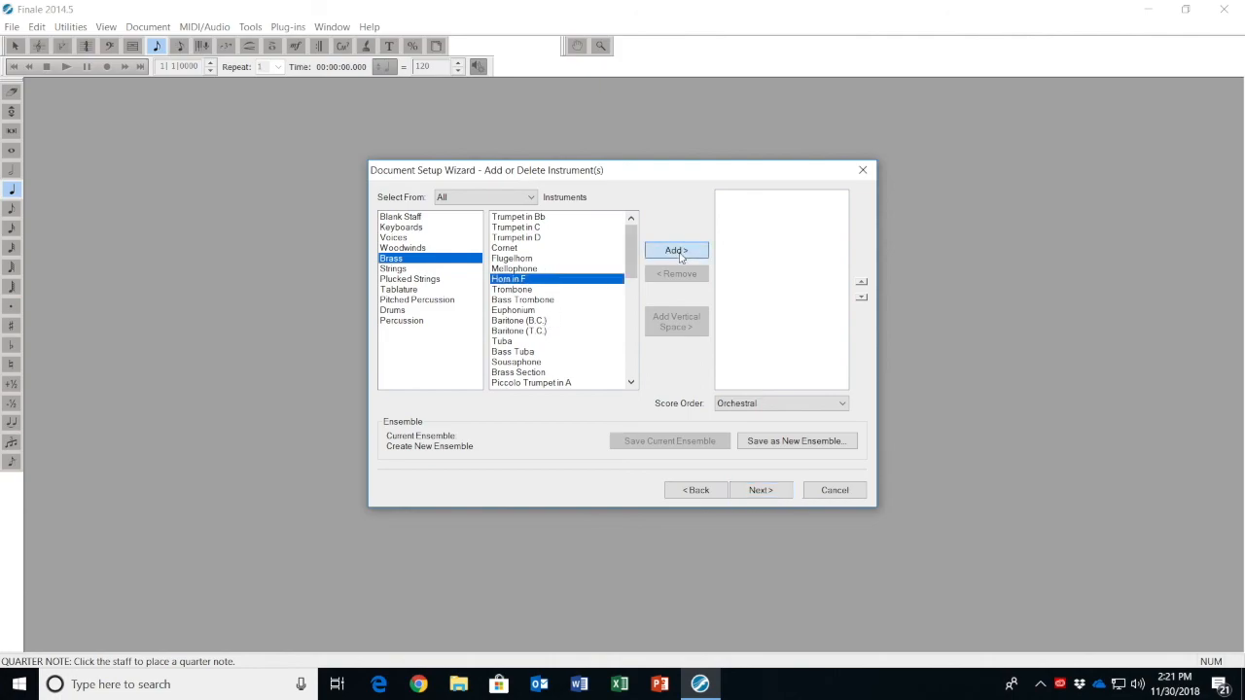
pyautogui.click(679, 253)
pyautogui.click(761, 491)
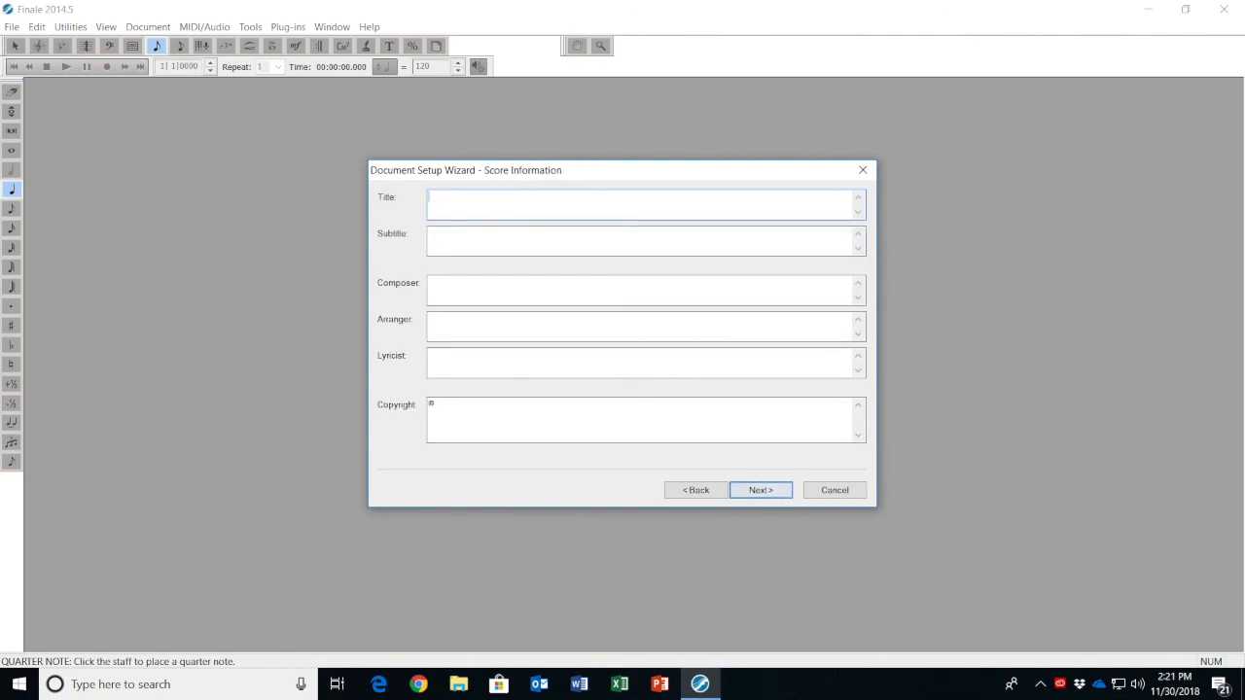
# Title the score "horn test" and create it with G major as the concert key signature
pyautogui.write('horn test')
pyautogui.click(754, 491)
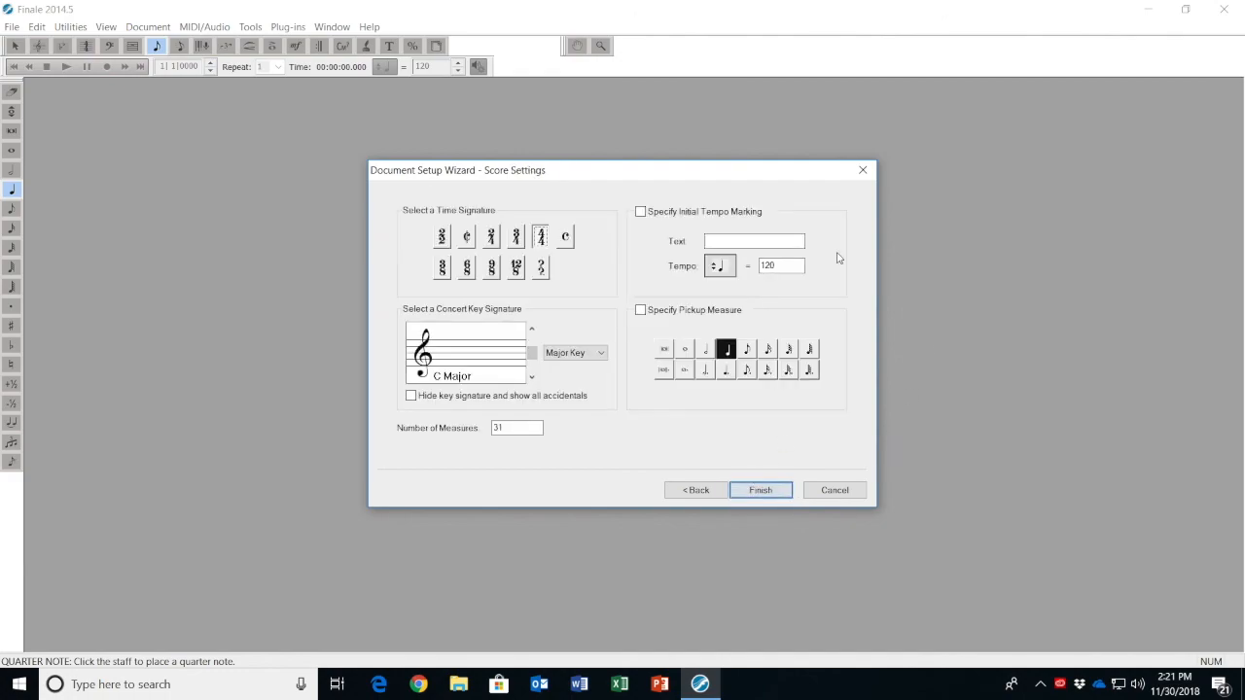
pyautogui.click(532, 331)
pyautogui.click(760, 491)
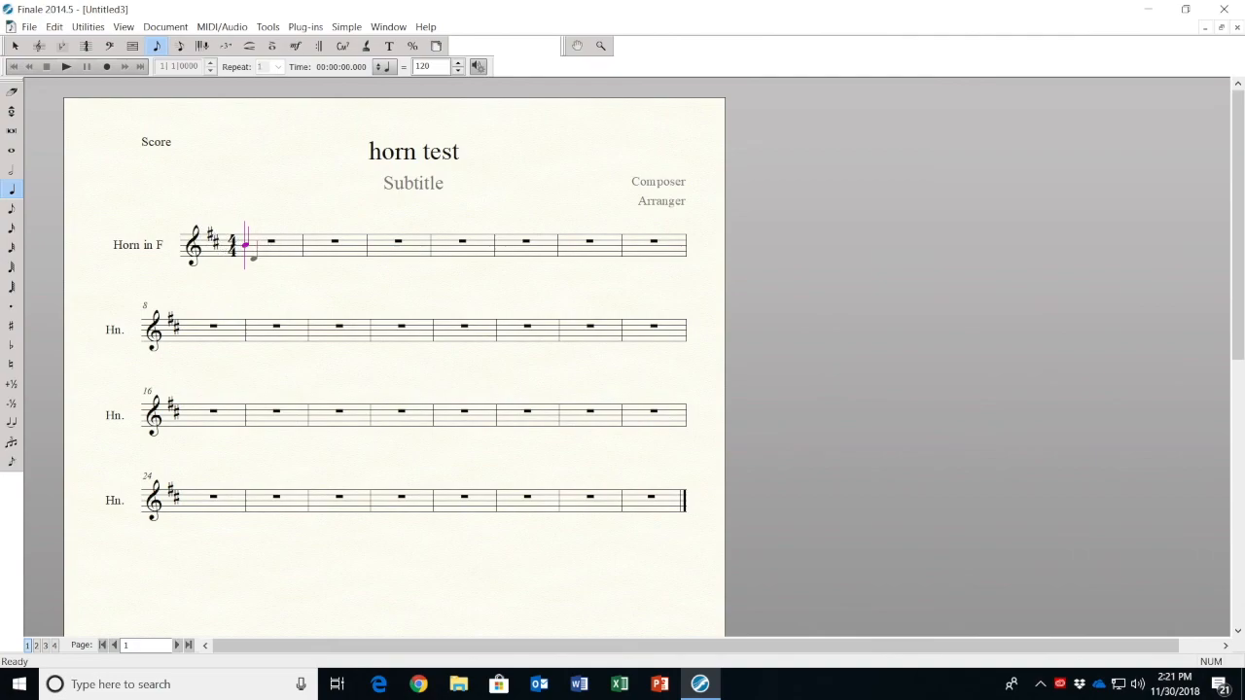
# Enter rising quarter notes D, E, F-sharp and G in measure 1 of the horn staff
pyautogui.click(250, 258)
pyautogui.click(271, 256)
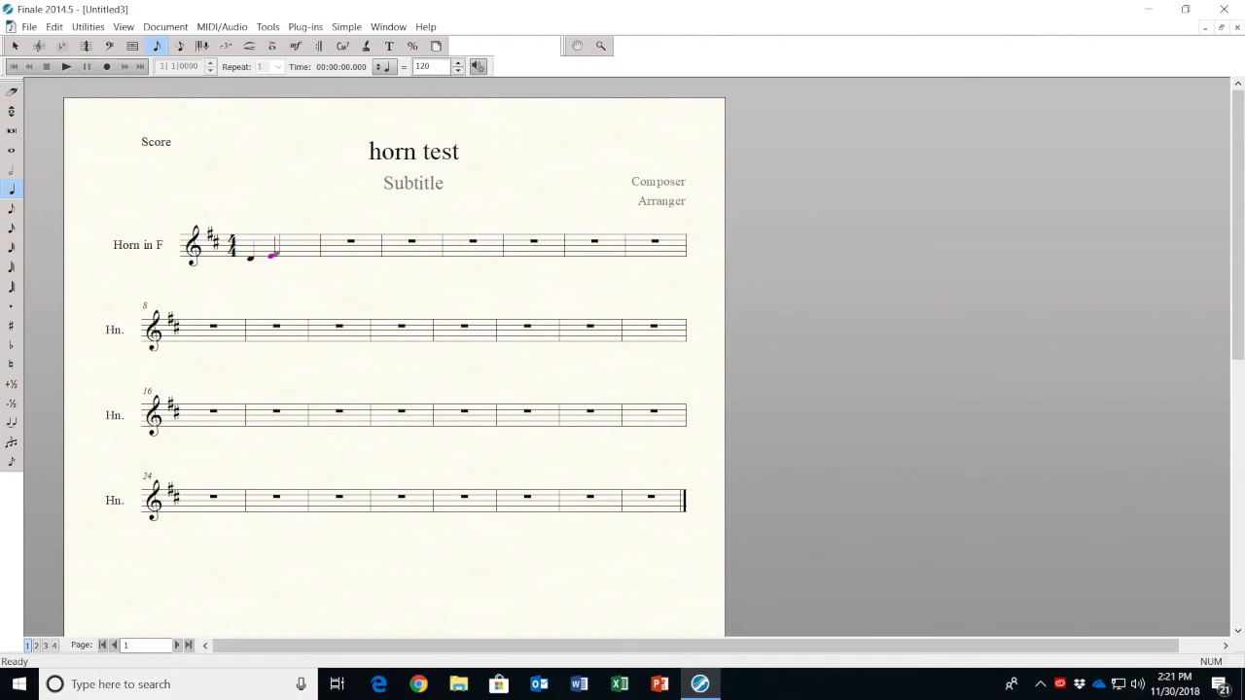
pyautogui.click(290, 252)
pyautogui.click(309, 249)
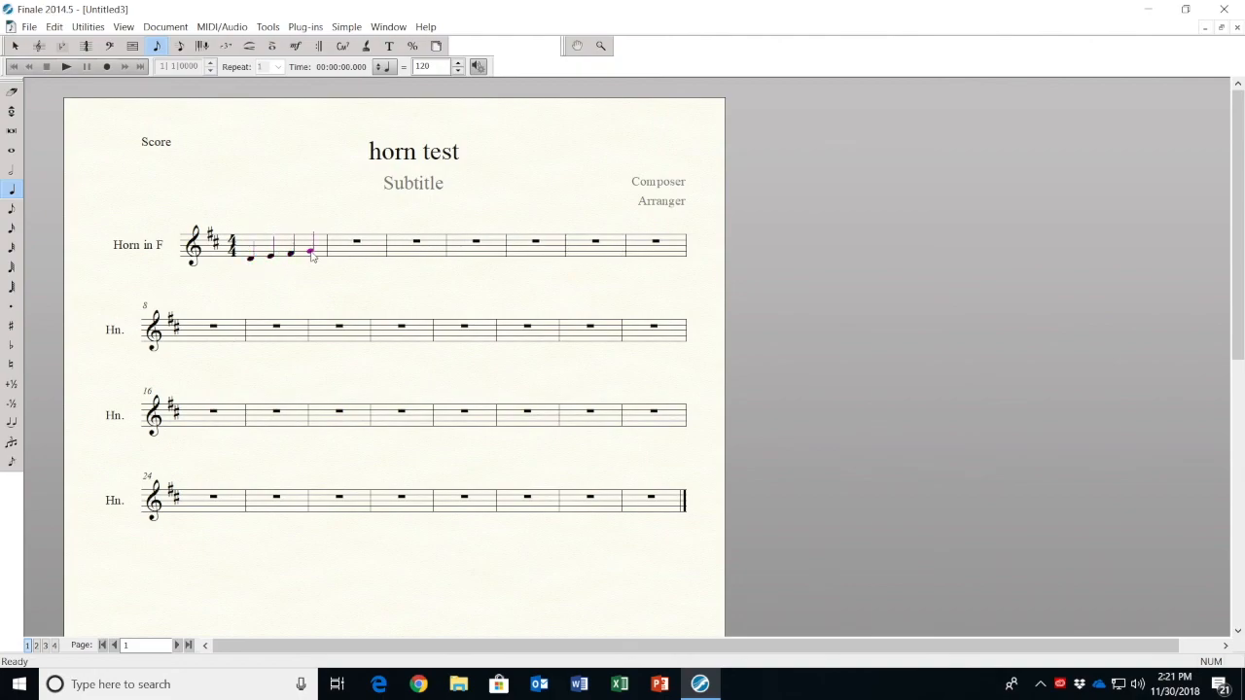
# Fill measure 2 of the horn staff with quarter notes A, B, C-sharp and D, and play back the scale
pyautogui.click(342, 247)
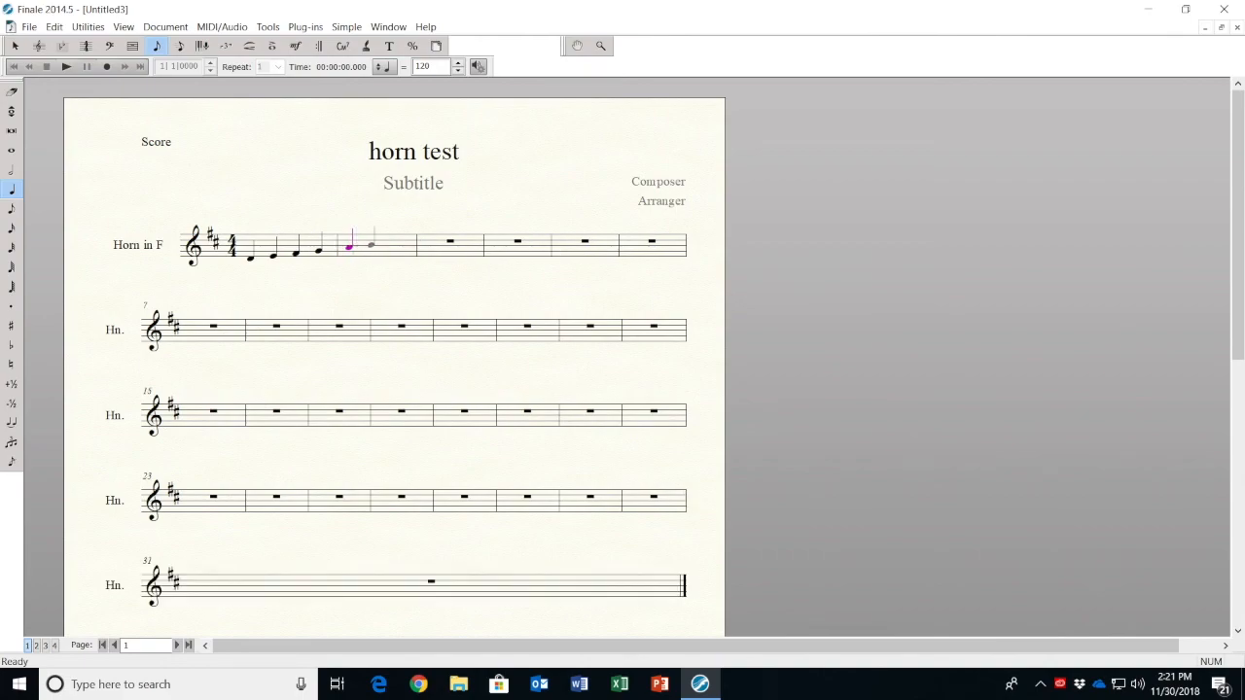
pyautogui.click(370, 248)
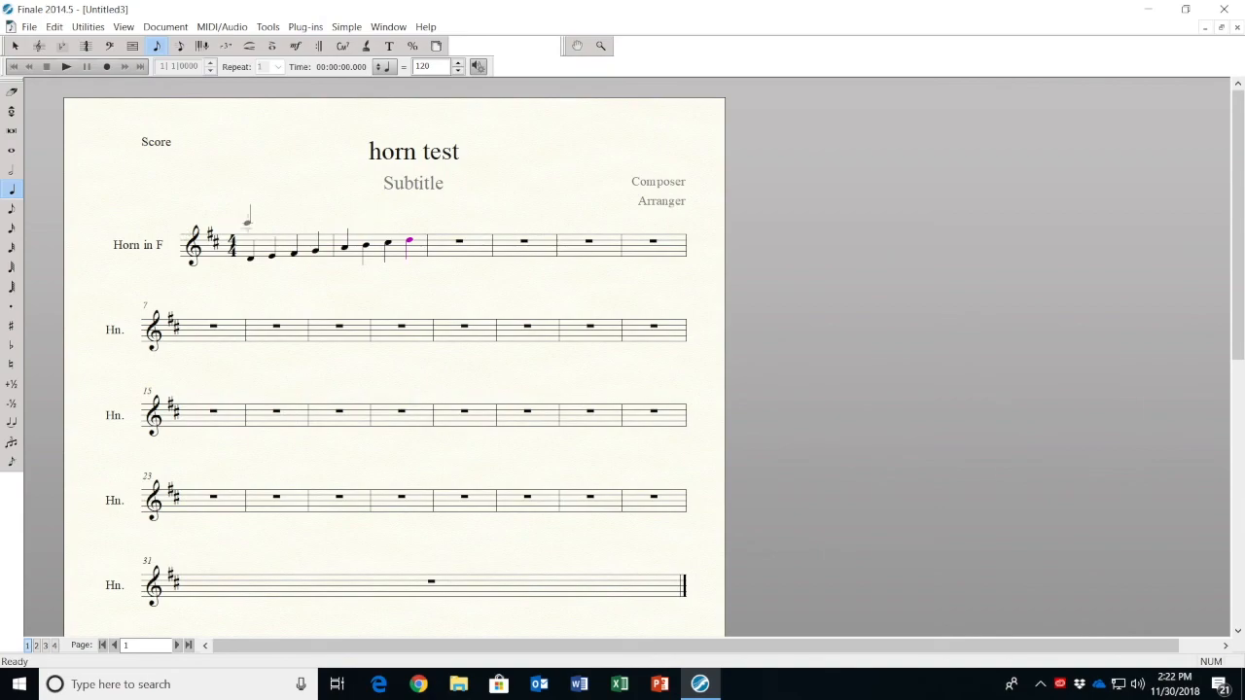
pyautogui.click(64, 66)
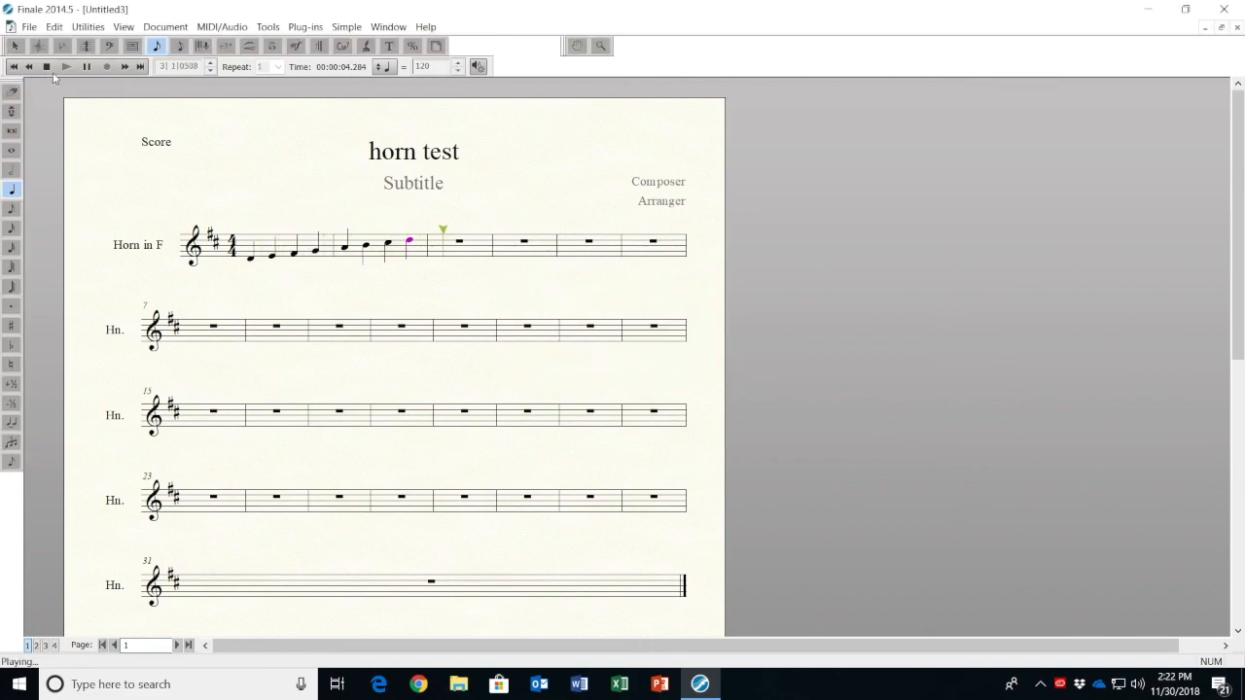
pyautogui.click(45, 66)
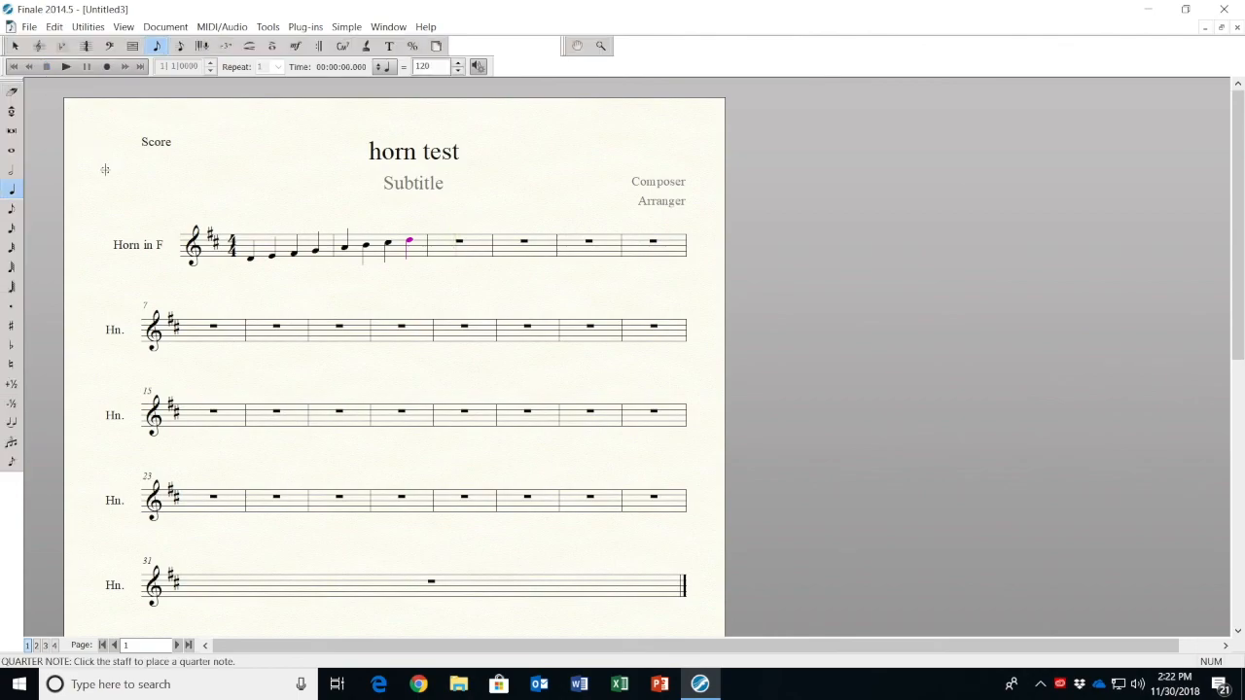